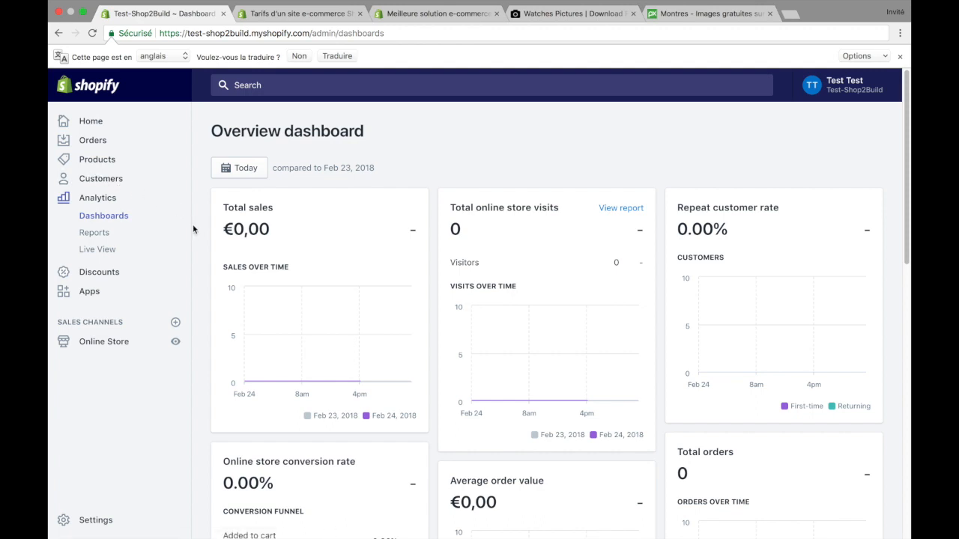
Step: Examine the overview dashboard and its total sales figure
scroll(194, 230, "down", 2)
scroll(196, 230, "down", 2)
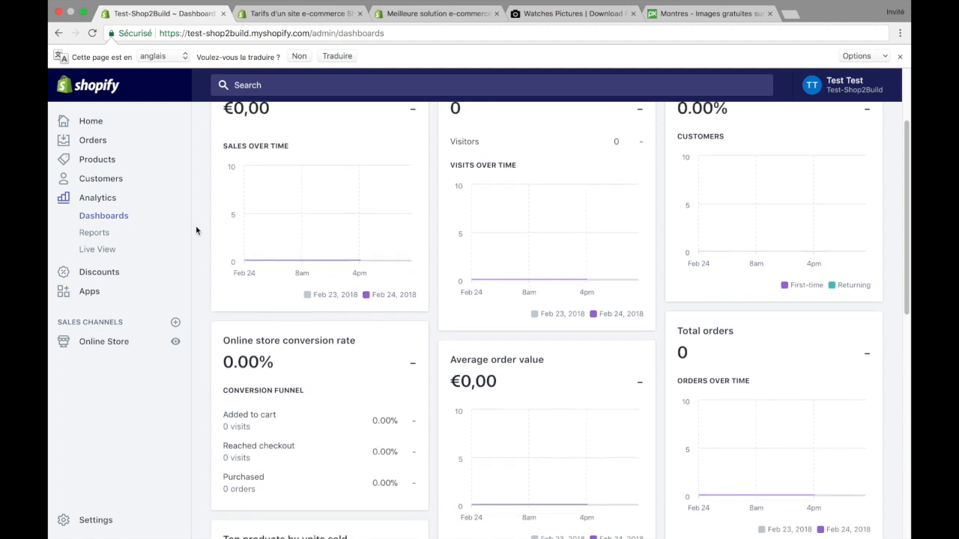
scroll(196, 230, "up", 4)
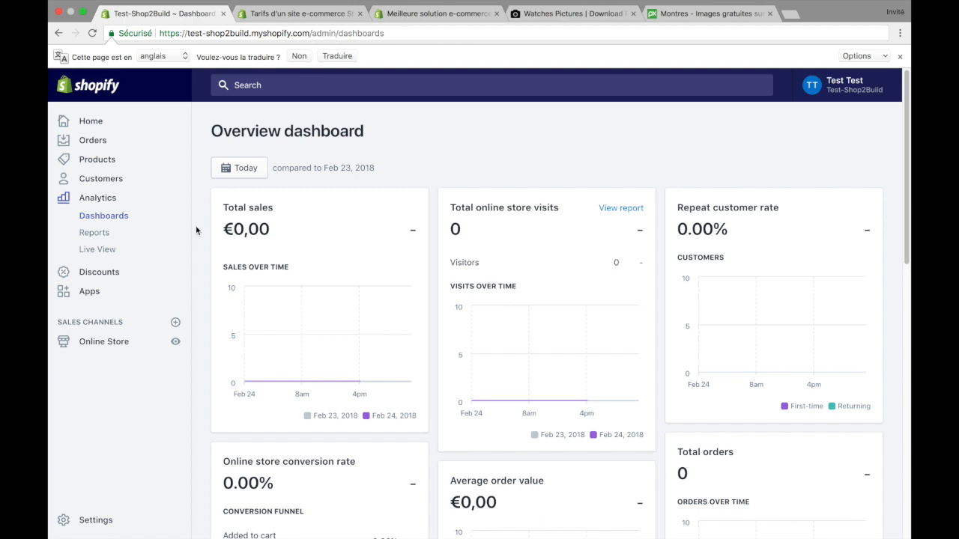
scroll(196, 227, "down", 1)
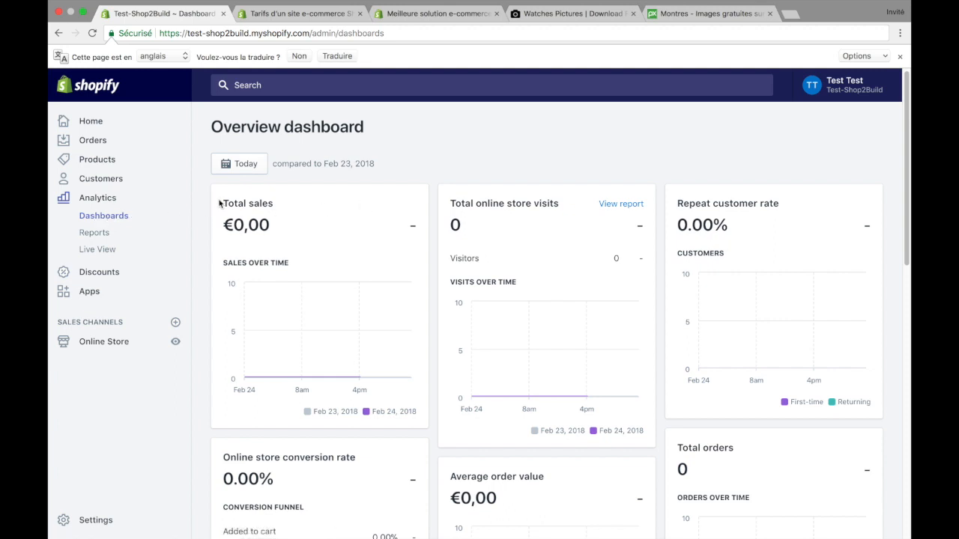
left_click_drag(223, 202, 272, 207)
left_click(300, 208)
left_click_drag(289, 228, 221, 227)
left_click(221, 227)
Step: Review the date range presets available for the overview dashboard, keeping the range at Today
left_click(248, 166)
left_click(225, 215)
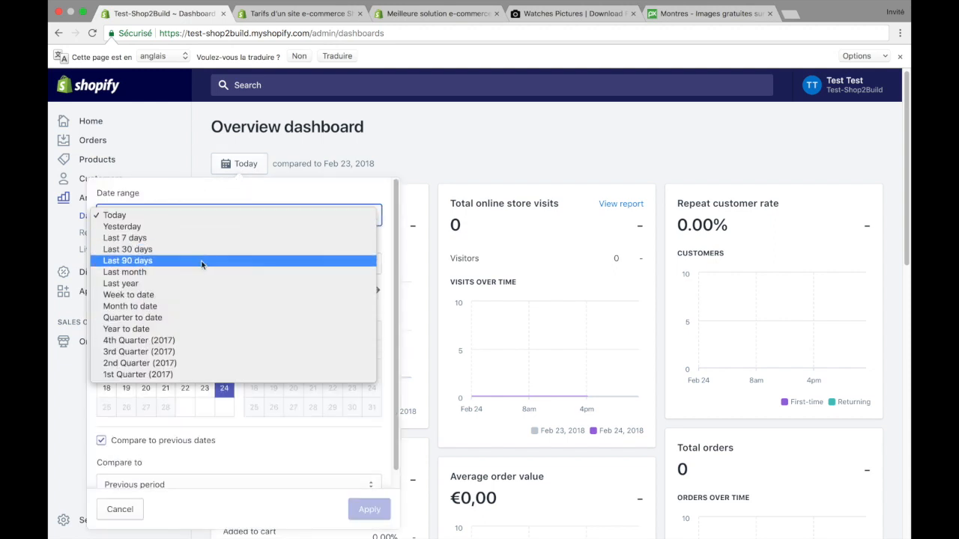
left_click(452, 140)
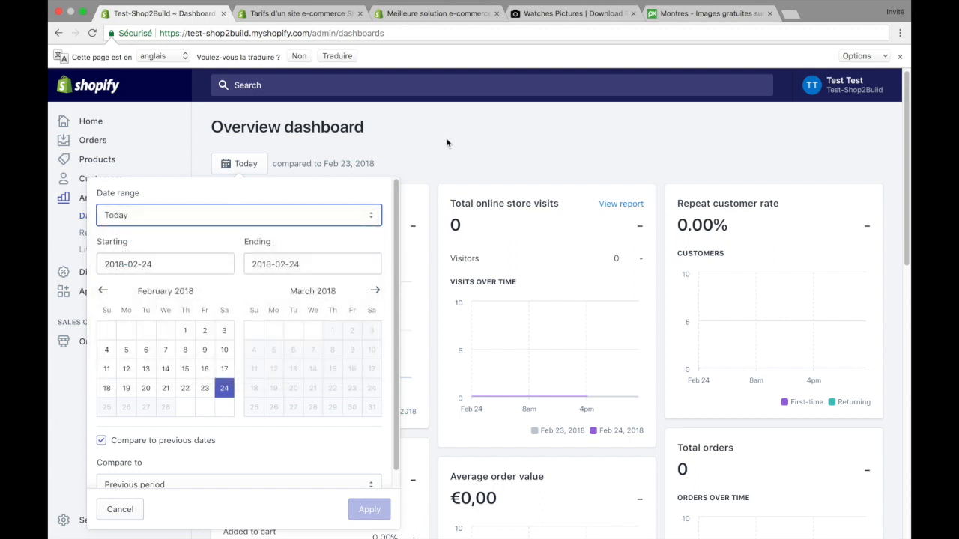
left_click(248, 170)
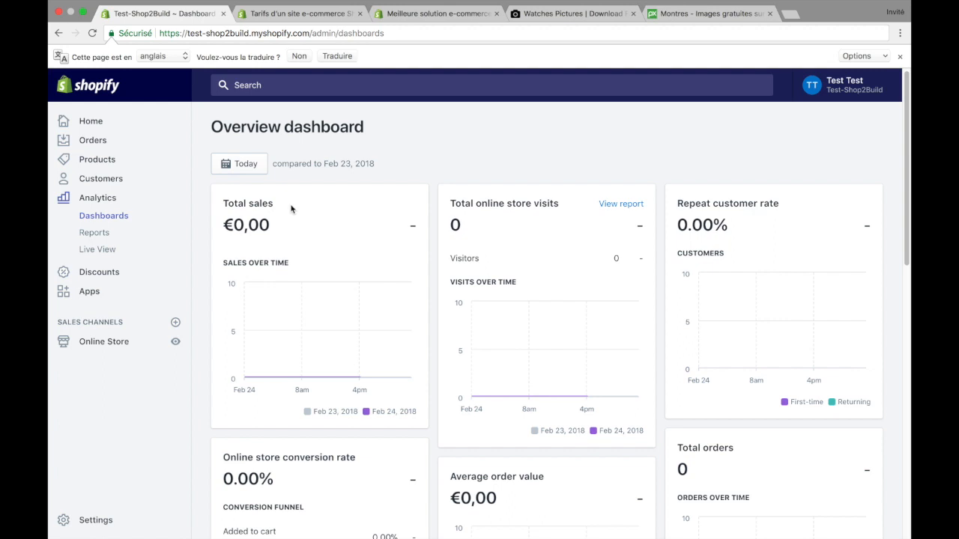
Step: Examine the online store conversion rate with its conversion funnel, and the average order value
mouse_move(248, 322)
scroll(738, 229, "down", 5)
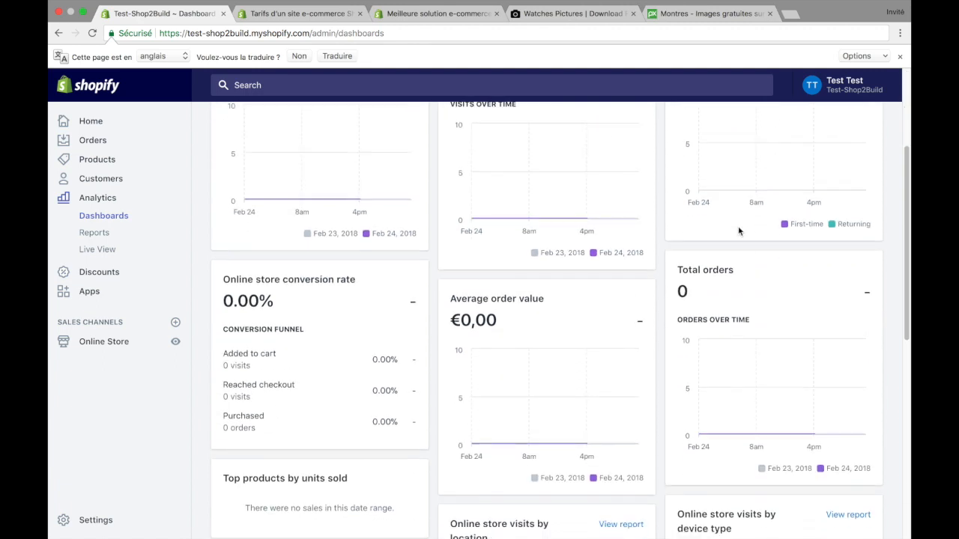
triple_click(291, 283)
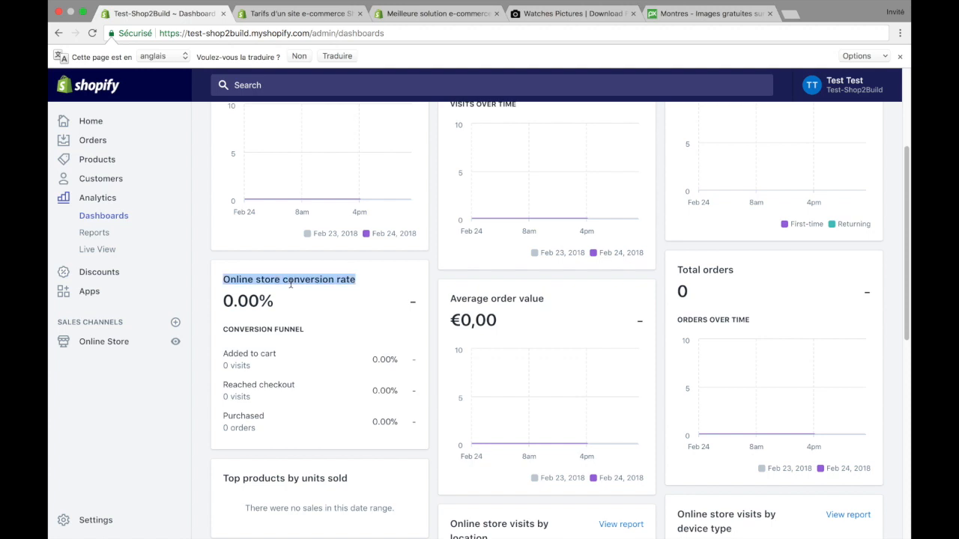
left_click(383, 281)
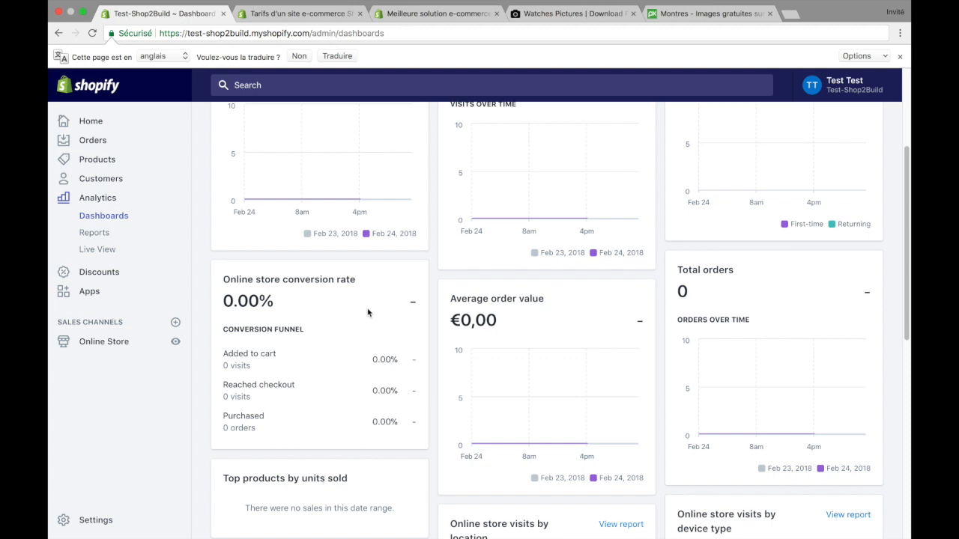
triple_click(281, 328)
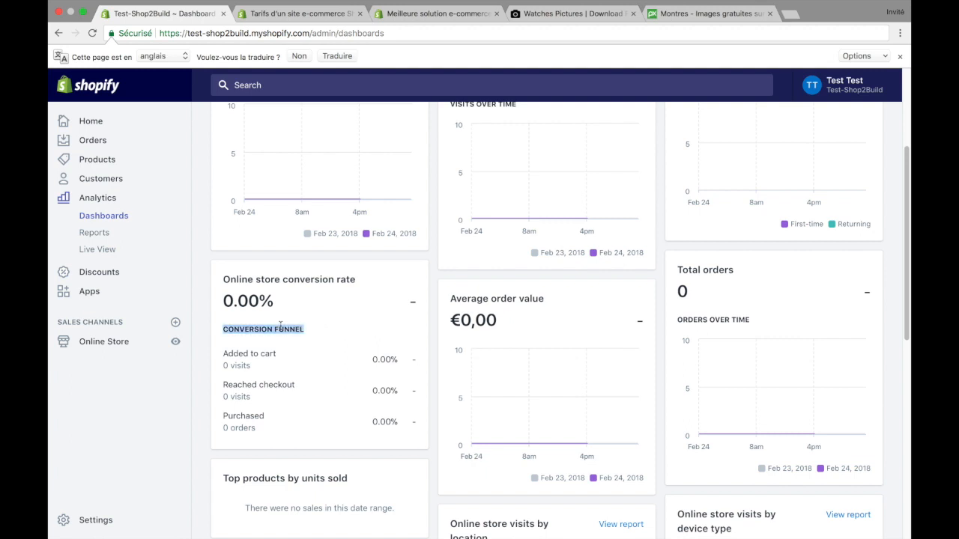
left_click(339, 306)
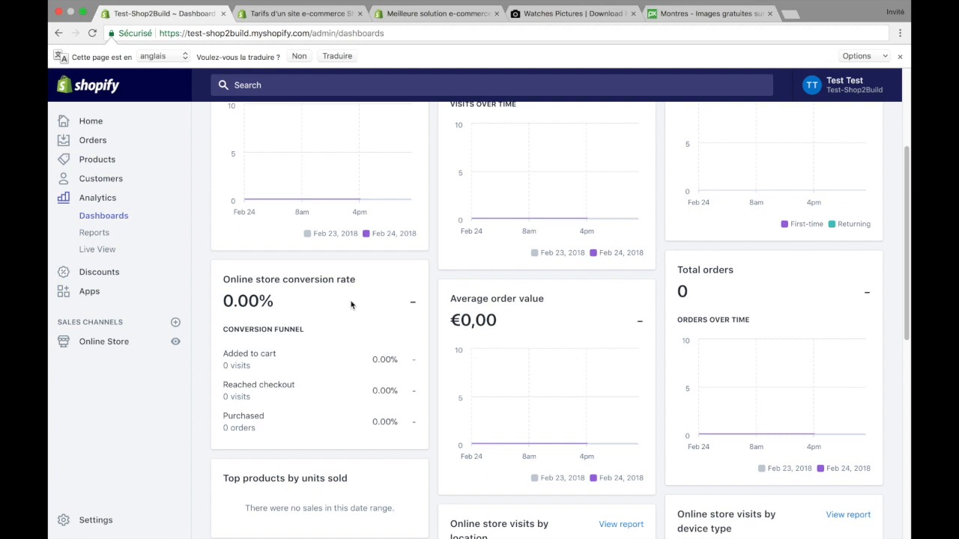
triple_click(466, 292)
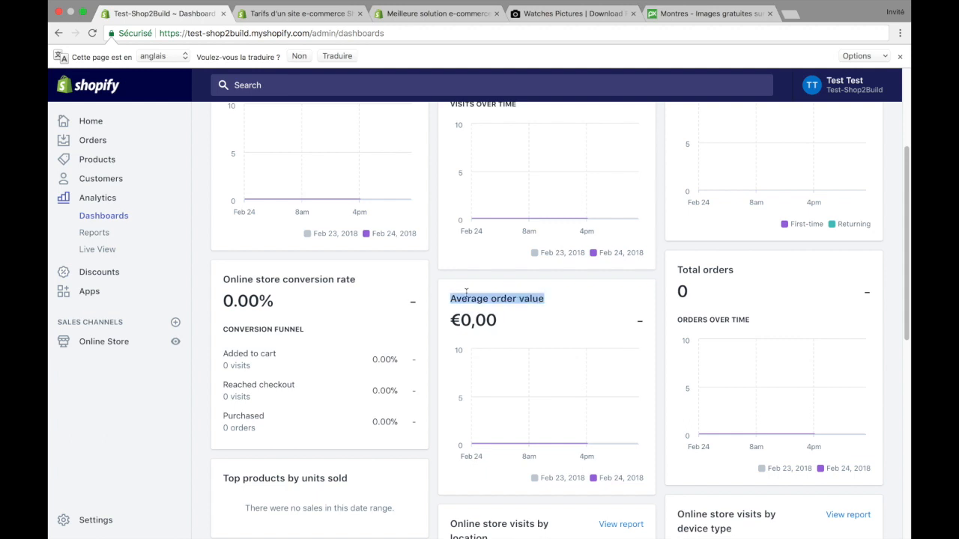
left_click(480, 293)
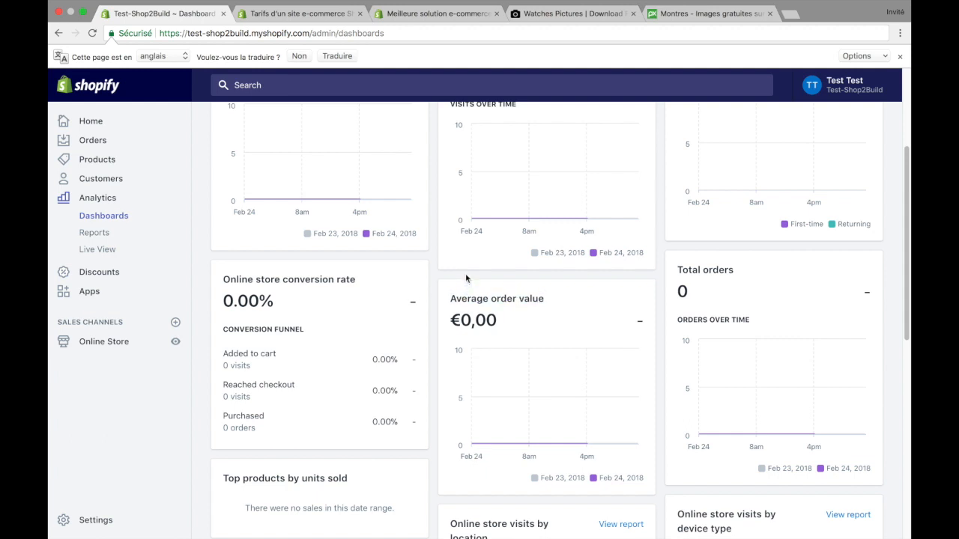
Step: Examine the total orders card and compare it with the other dashboard metrics
scroll(466, 279, "down", 2)
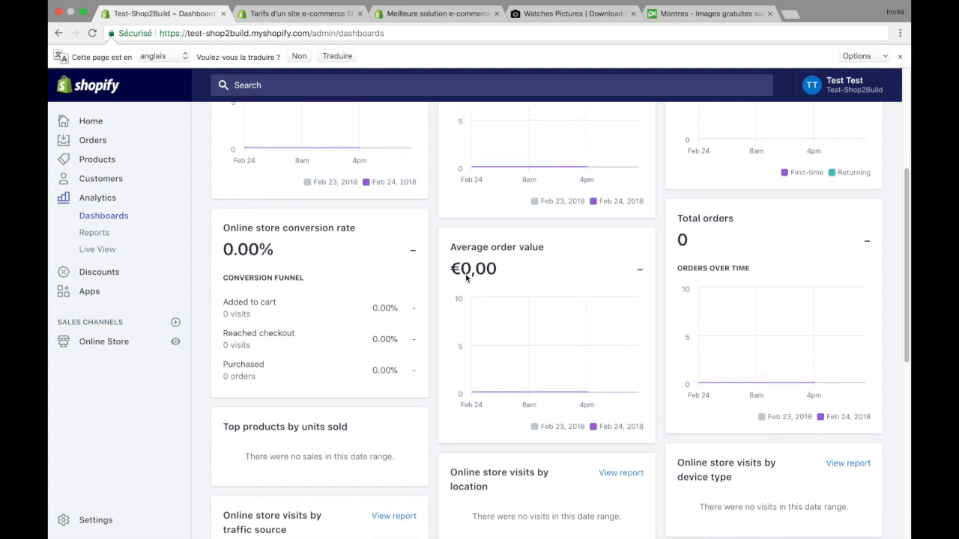
scroll(462, 261, "up", 1)
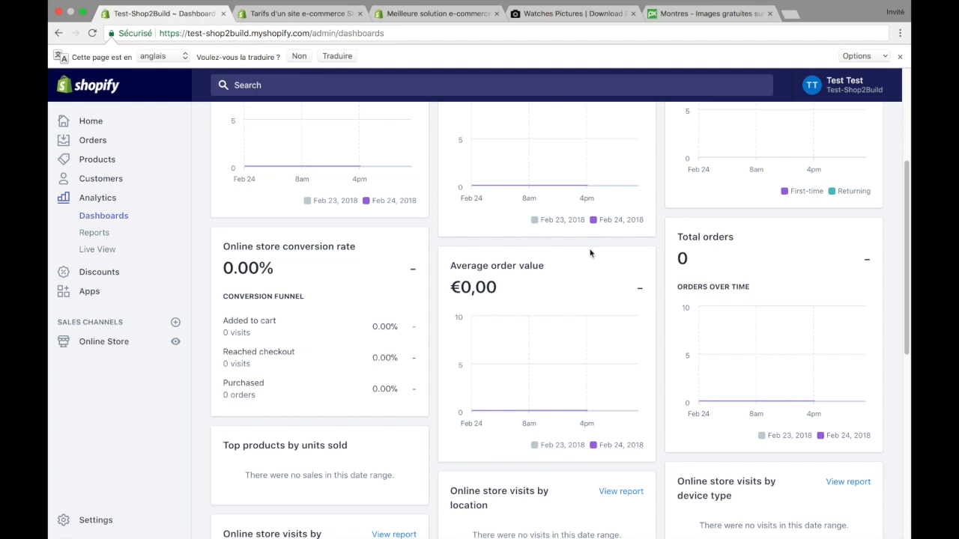
triple_click(683, 237)
left_click(759, 231)
scroll(751, 238, "up", 3)
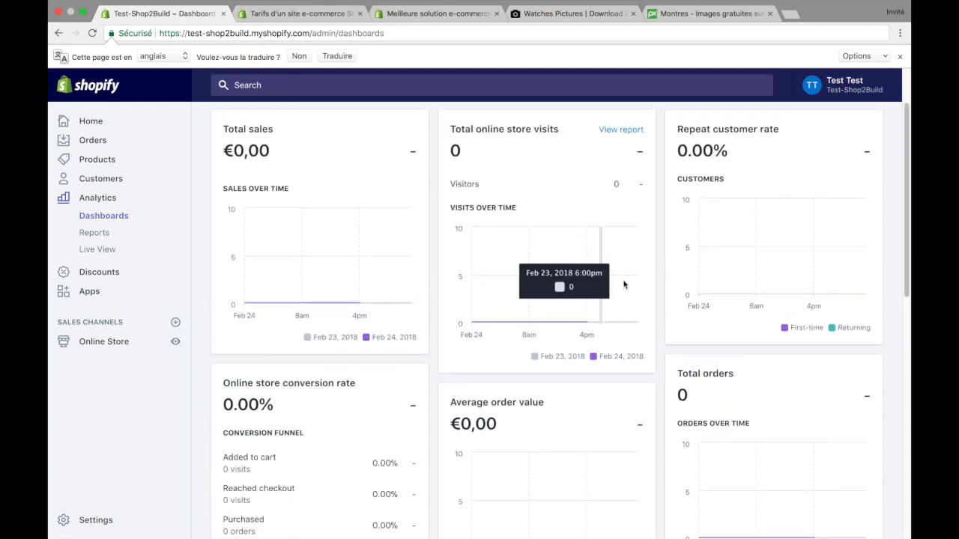
scroll(705, 378, "down", 3)
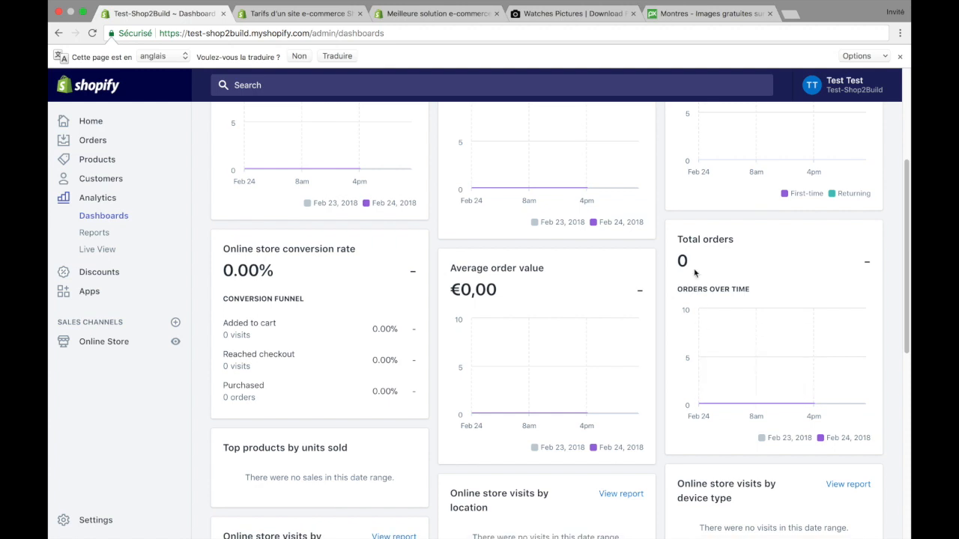
scroll(485, 271, "up", 5)
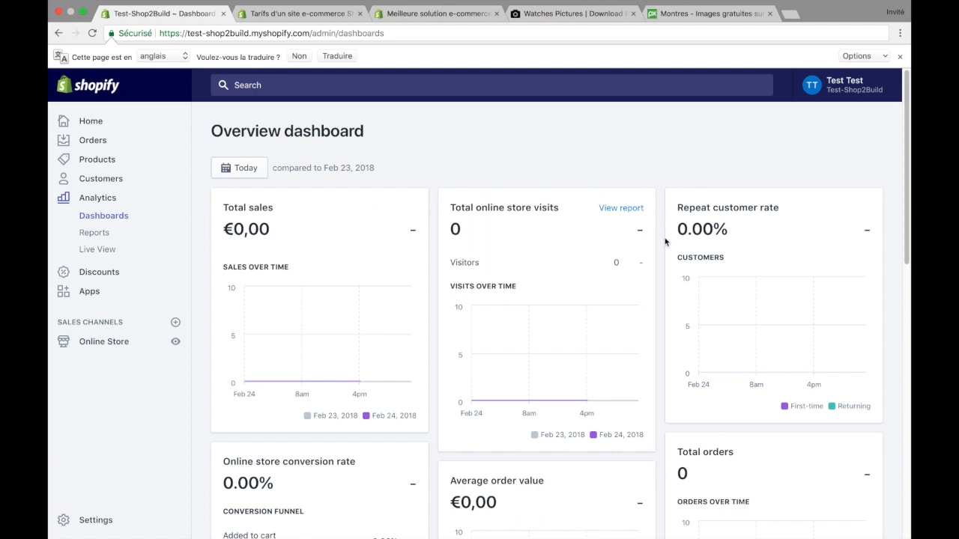
scroll(655, 291, "down", 3)
triple_click(703, 333)
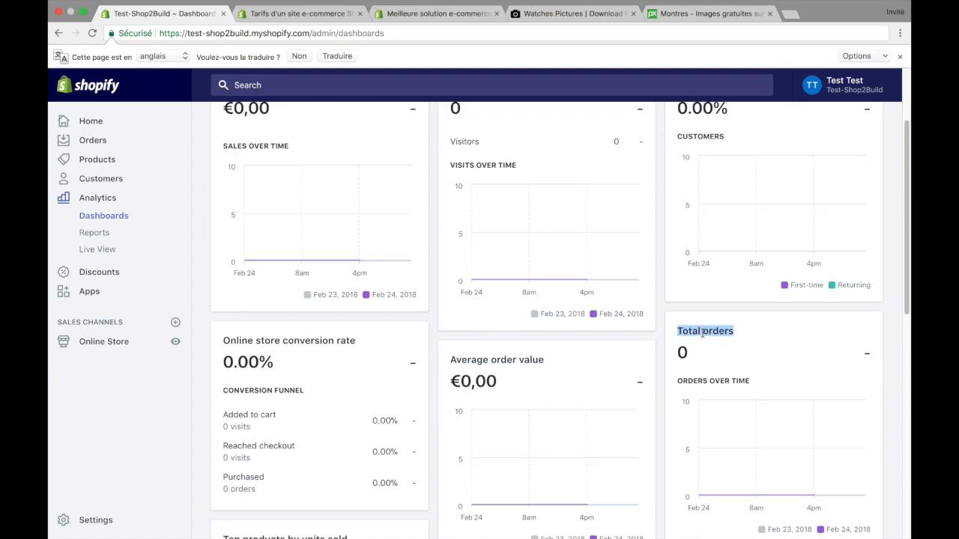
left_click(793, 327)
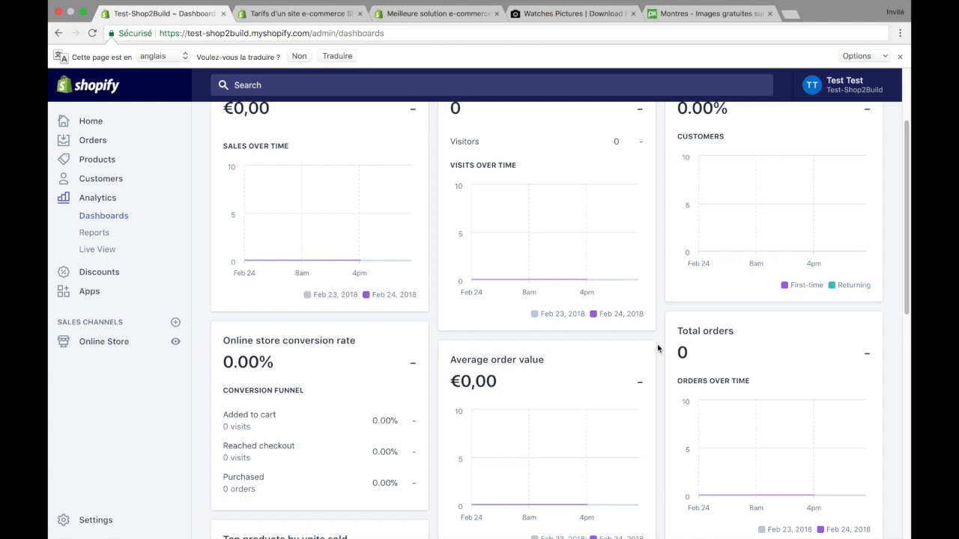
Step: Examine the top products by units sold and the online store visits by location and by device type
scroll(658, 348, "down", 5)
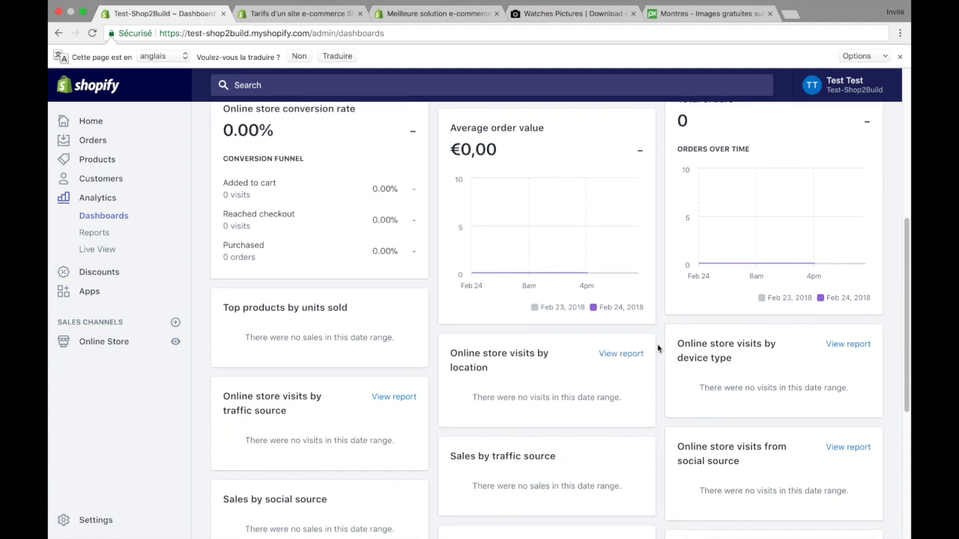
triple_click(262, 306)
left_click(408, 304)
triple_click(535, 350)
left_click(511, 351)
double_click(690, 340)
left_click(689, 340)
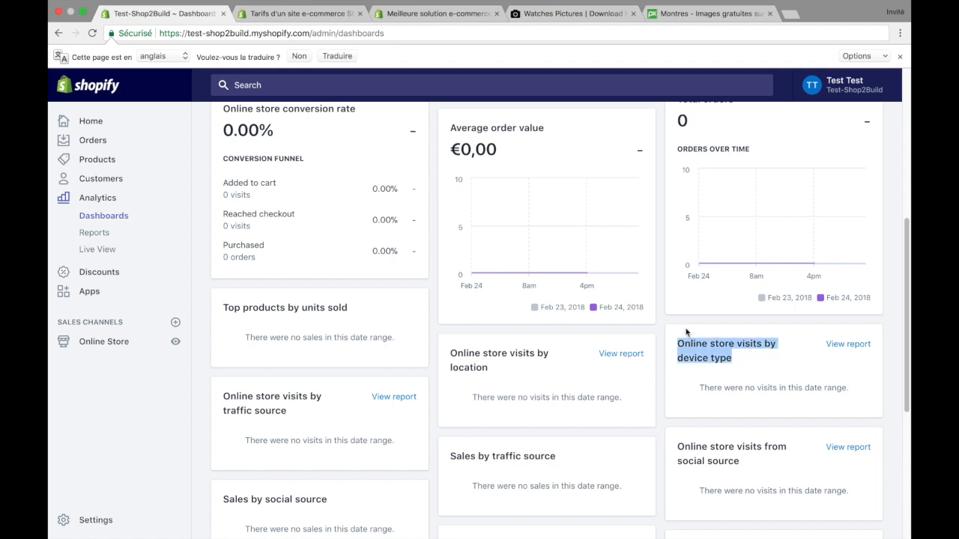
left_click(687, 332)
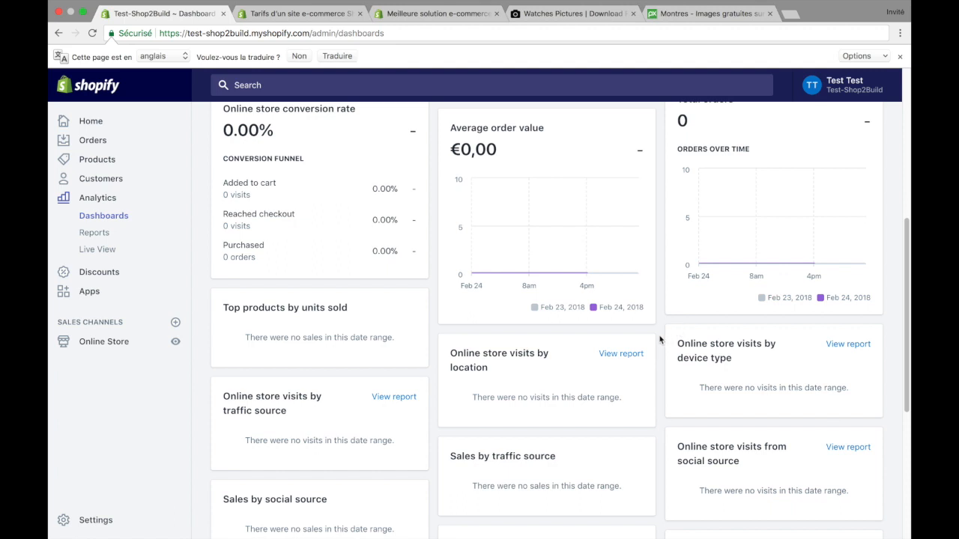
Step: Examine the online store visits by traffic source and the top landing pages by visits
scroll(660, 340, "down", 5)
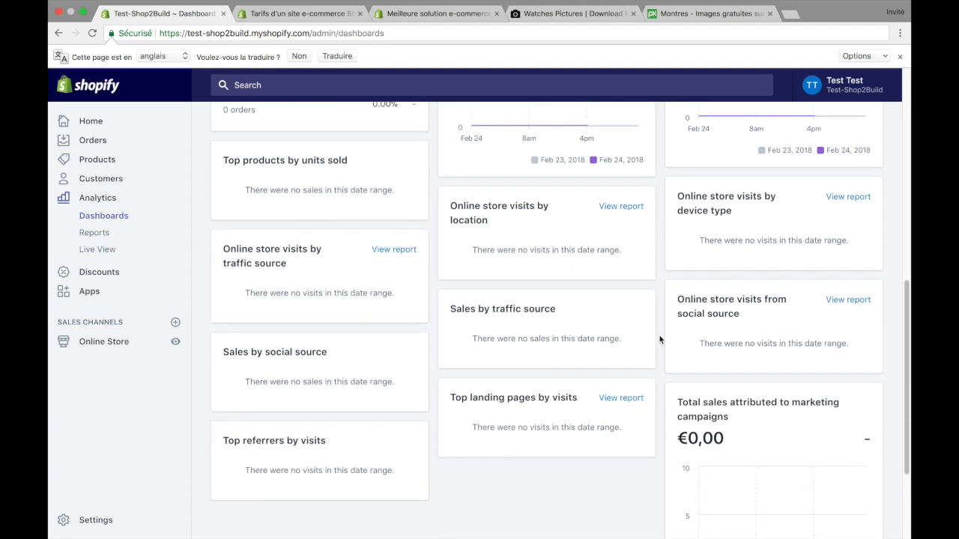
triple_click(281, 267)
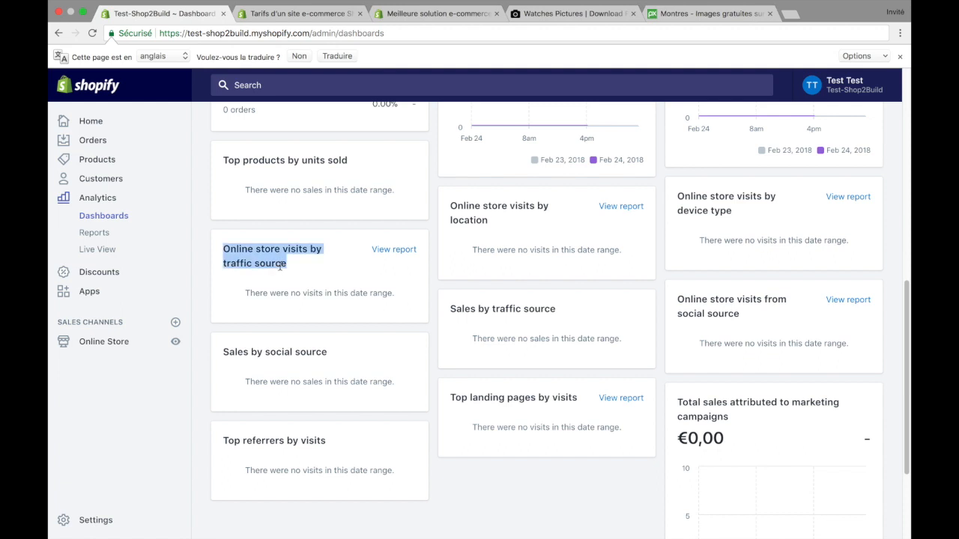
left_click(305, 267)
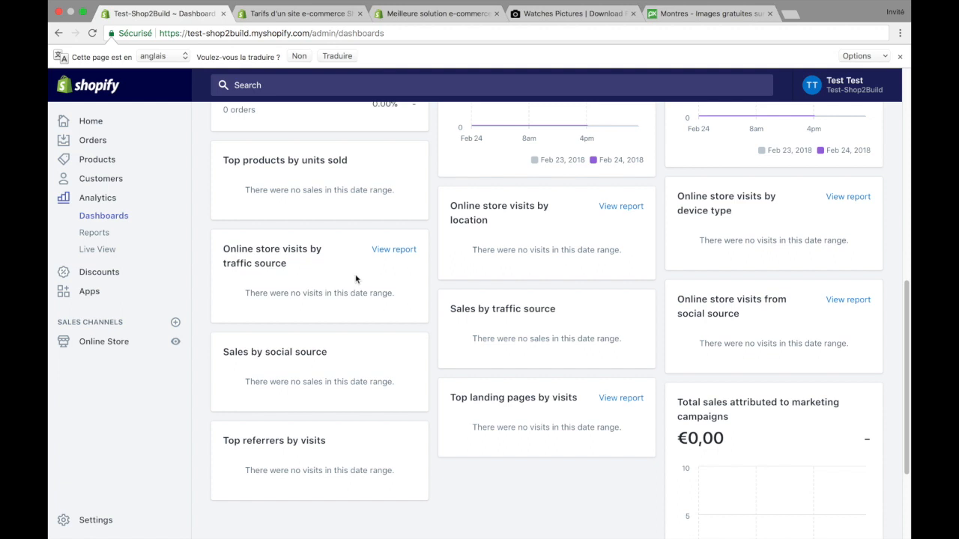
triple_click(460, 397)
left_click(441, 389)
Step: Examine the total sales attributed to marketing campaigns and its chart, through to the end of the dashboard
scroll(490, 390, "down", 1)
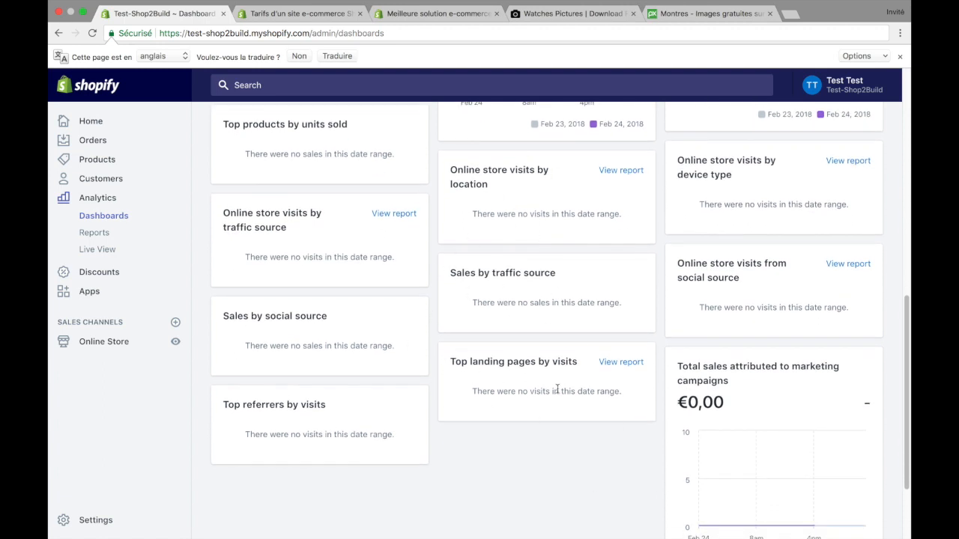
scroll(551, 444, "down", 1)
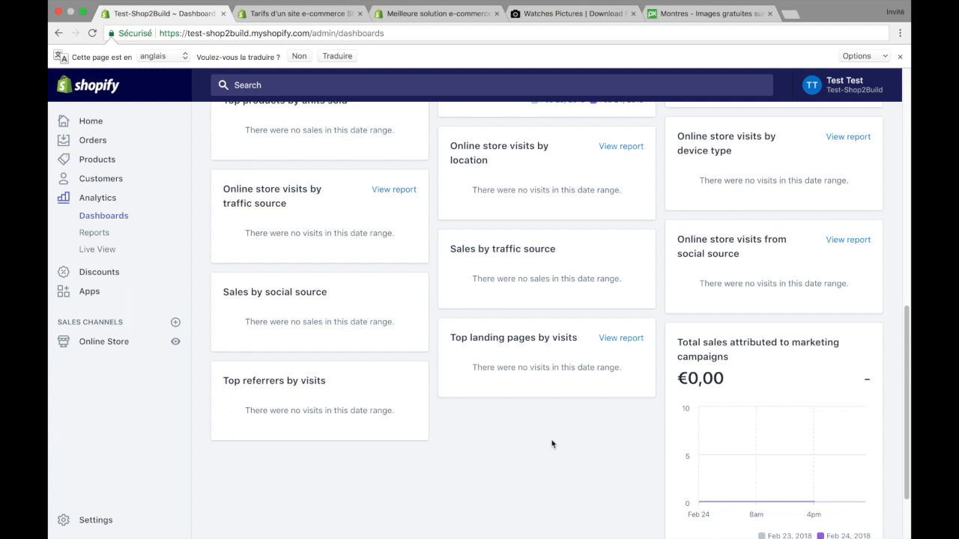
double_click(695, 371)
triple_click(695, 353)
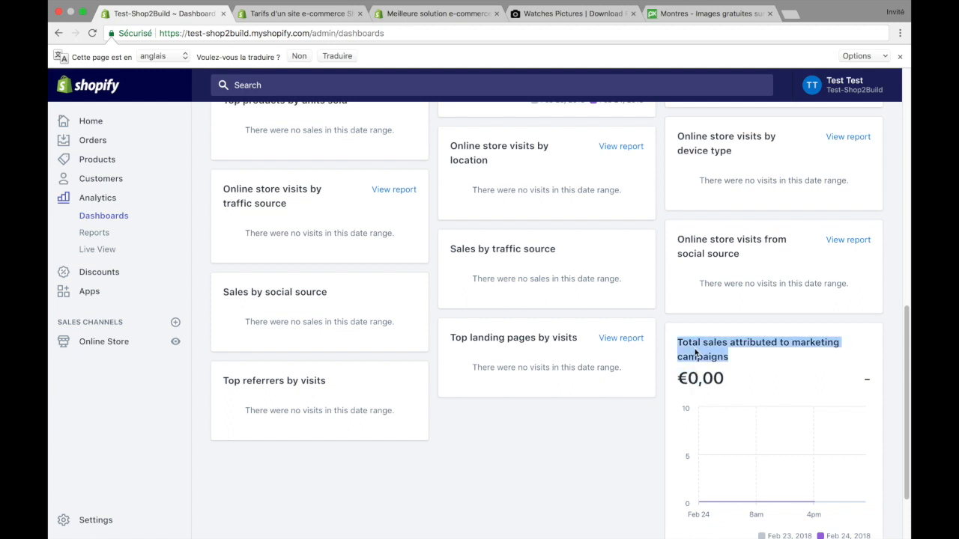
left_click(682, 336)
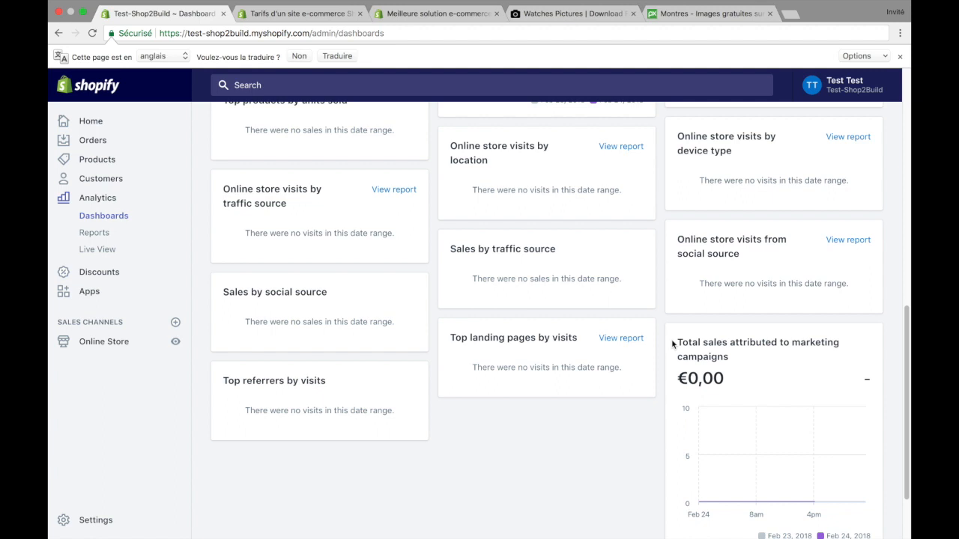
left_click_drag(673, 344, 727, 367)
left_click(753, 367)
scroll(745, 379, "down", 2)
mouse_move(800, 387)
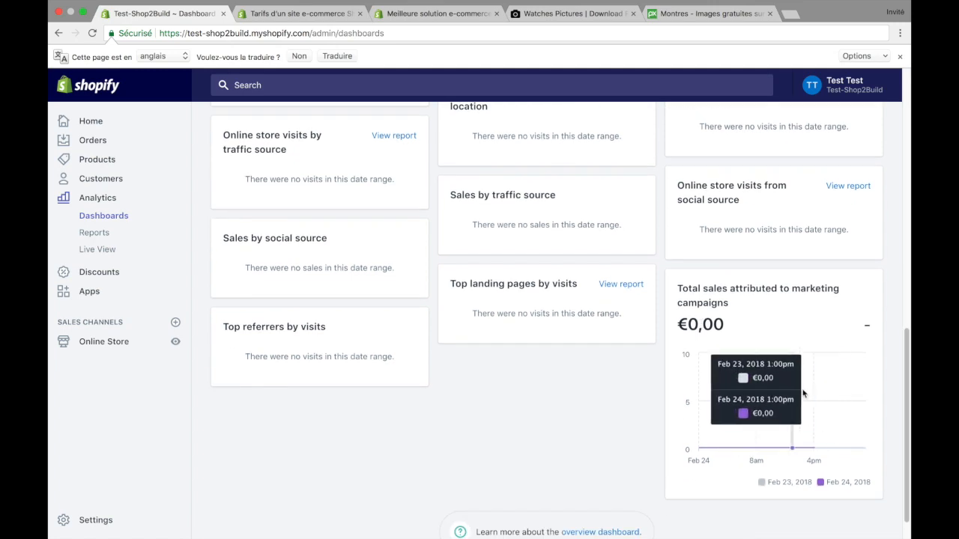
scroll(612, 448, "down", 1)
Step: Return to the dashboard's date settings and check the selectable periods without changing the range
scroll(604, 439, "up", 10)
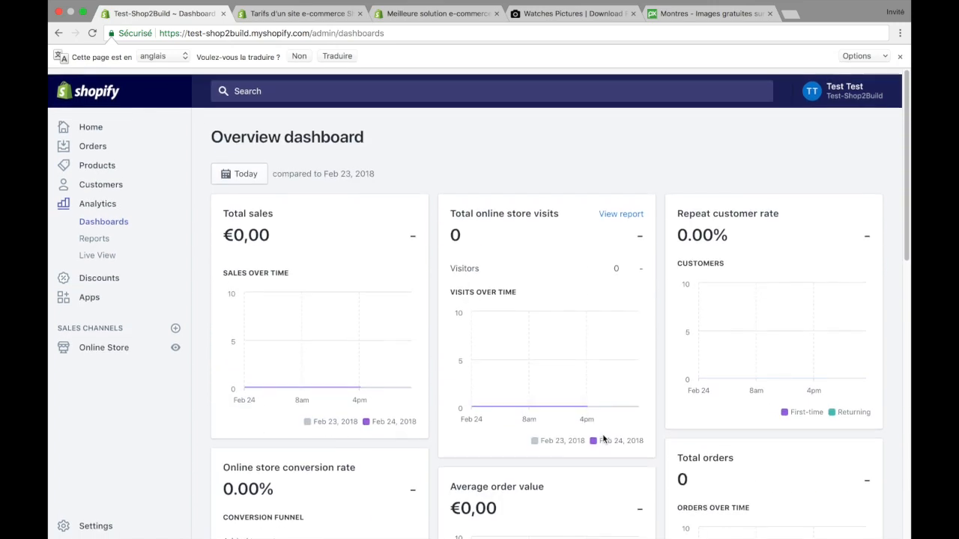
left_click(247, 168)
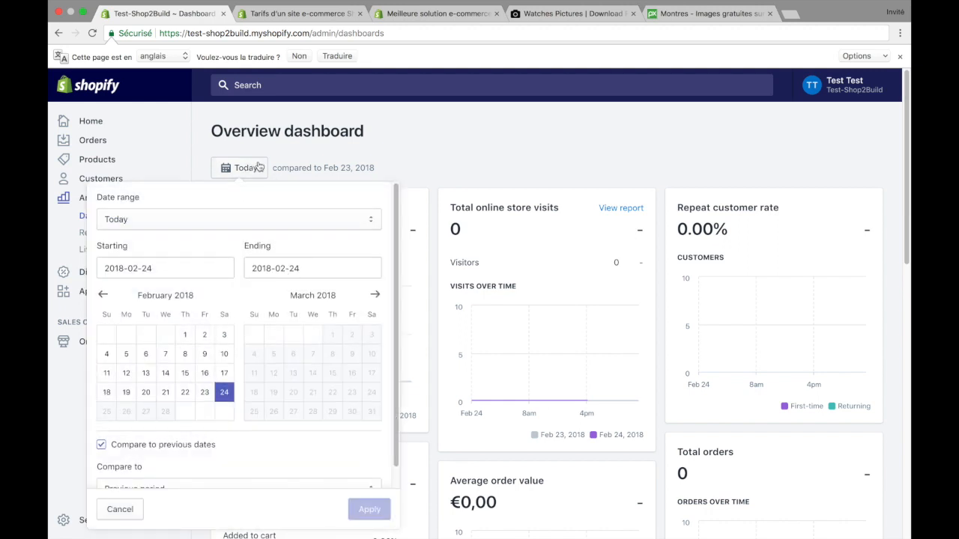
left_click(247, 220)
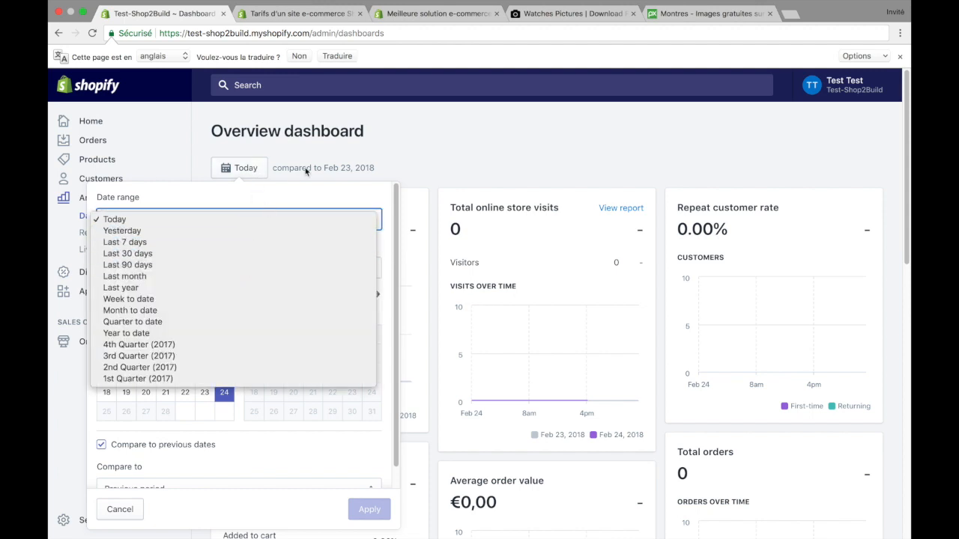
left_click(332, 148)
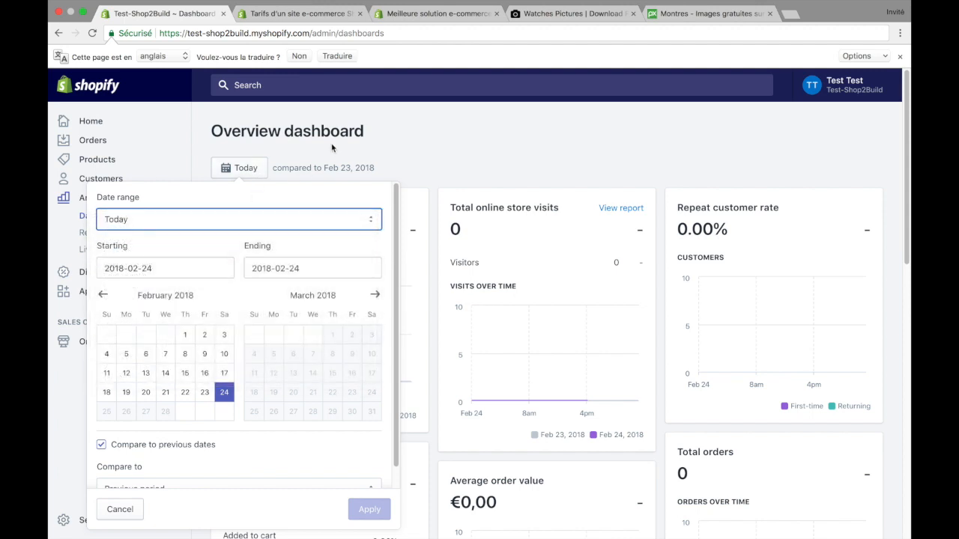
Step: Close the dashboard's date settings and review the acquisition, behavior, finances and marketing sections of the analytics Reports
left_click(239, 170)
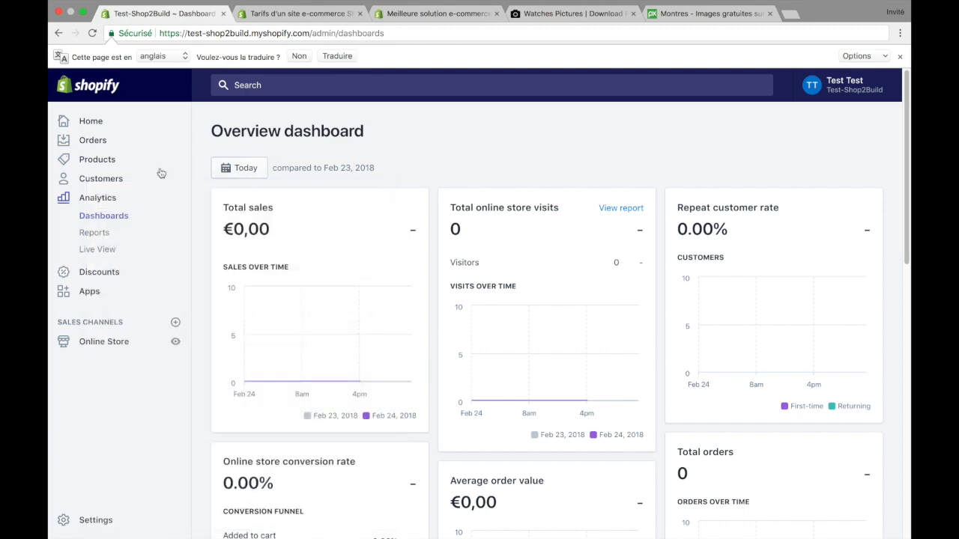
left_click(95, 233)
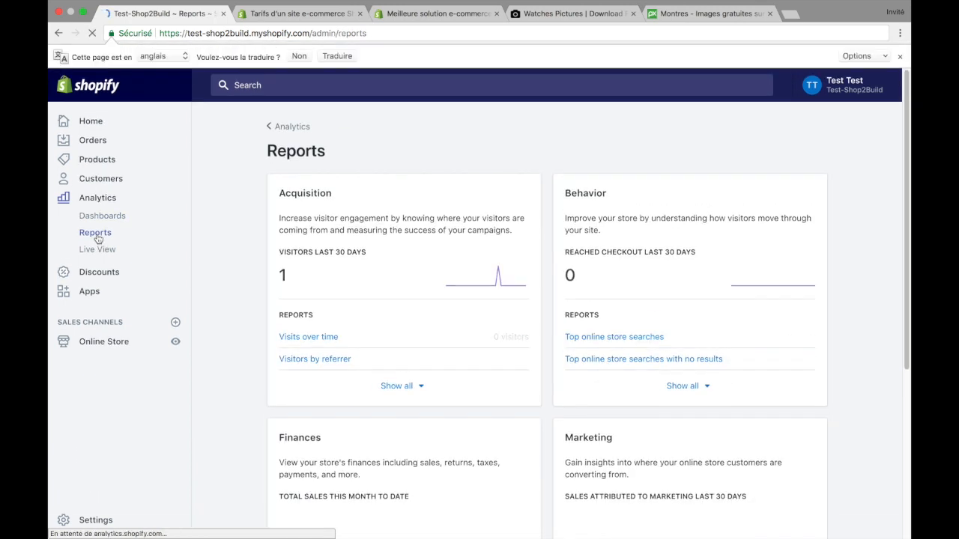
scroll(262, 207, "down", 5)
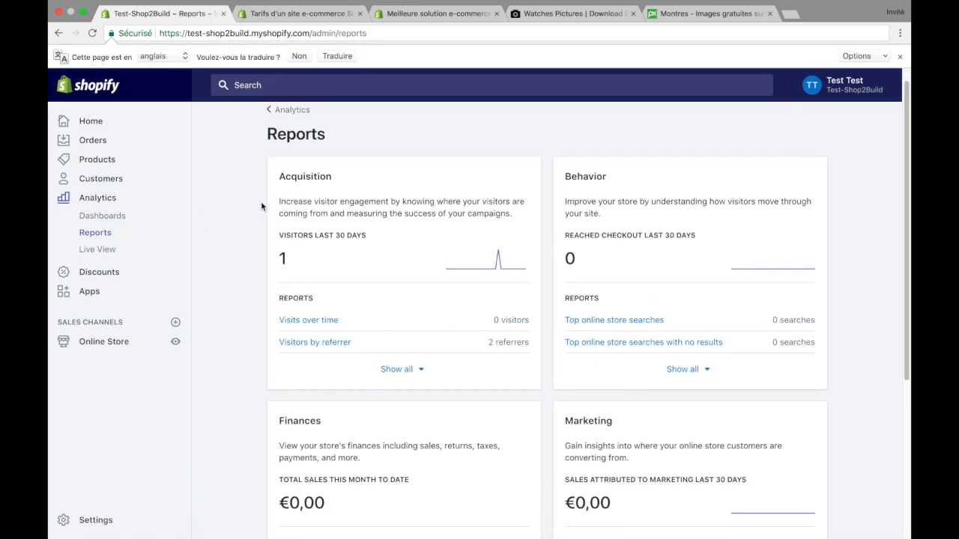
scroll(261, 206, "down", 2)
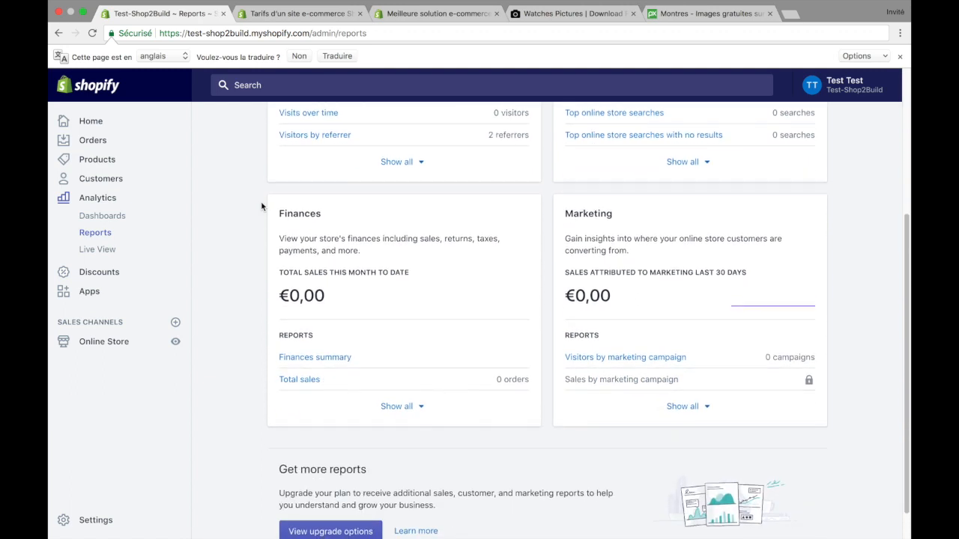
scroll(261, 207, "up", 6)
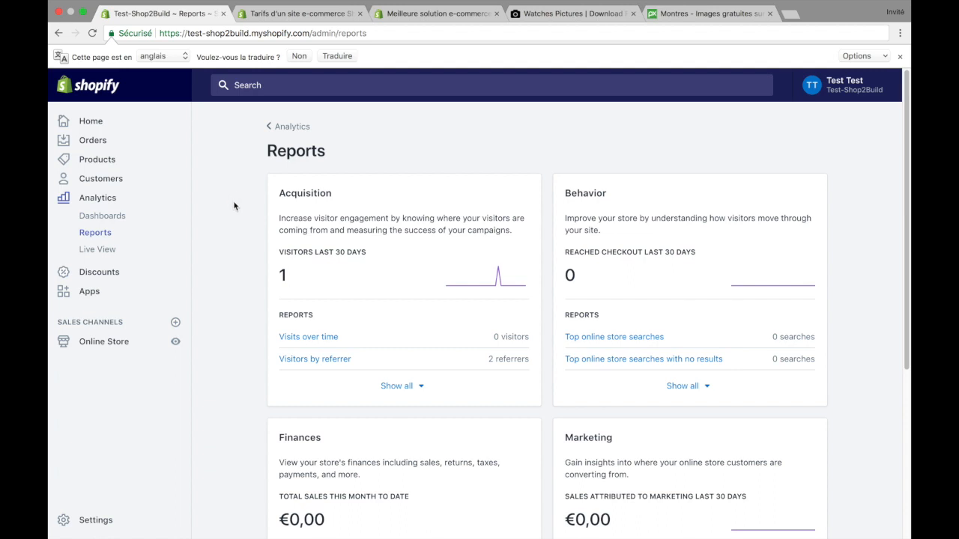
scroll(237, 210, "down", 1)
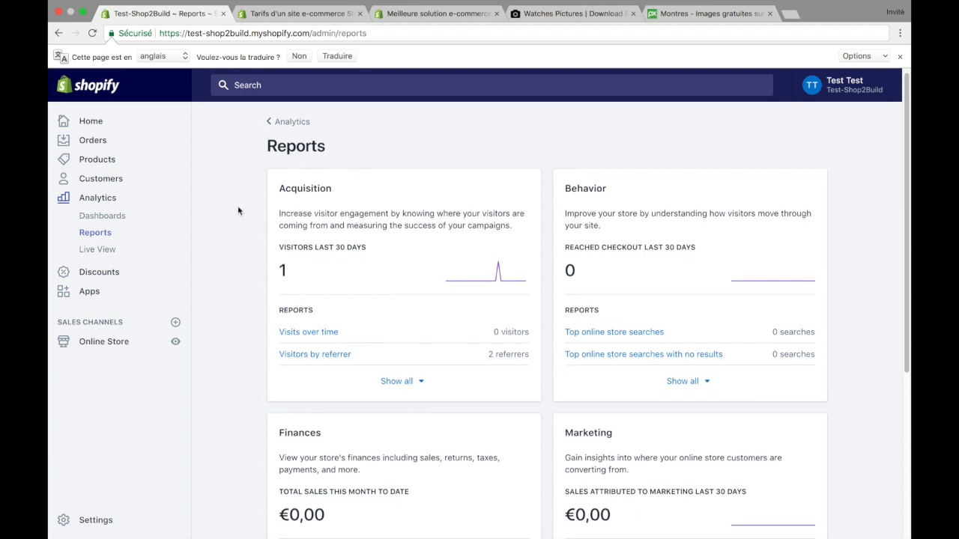
Step: Bring up the analytics Live View and pan its visitor map north to Europe
left_click(97, 255)
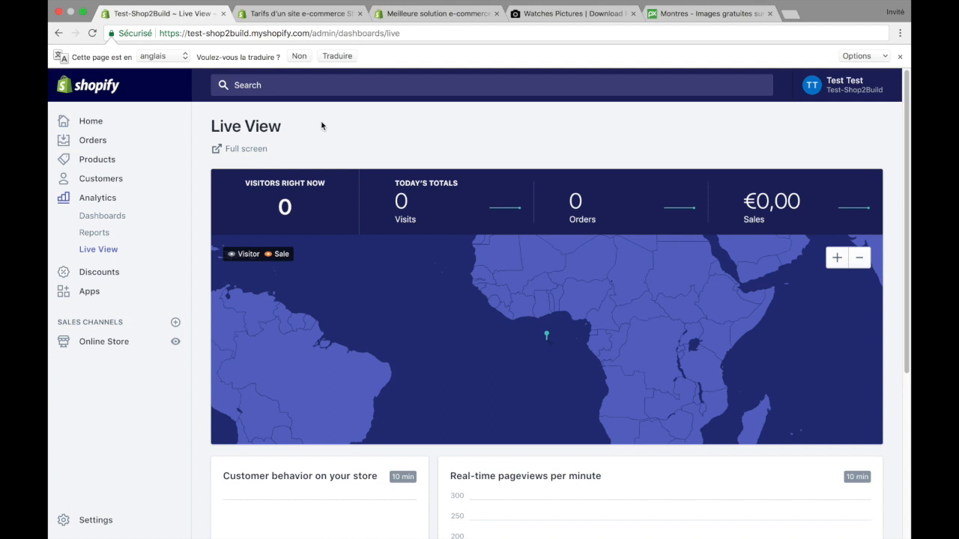
mouse_move(547, 343)
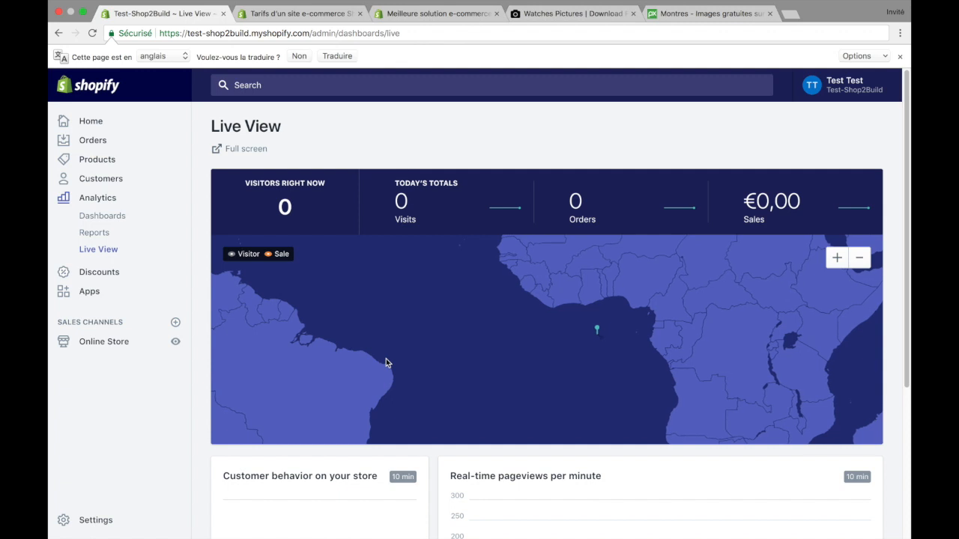
left_click_drag(454, 328, 453, 462)
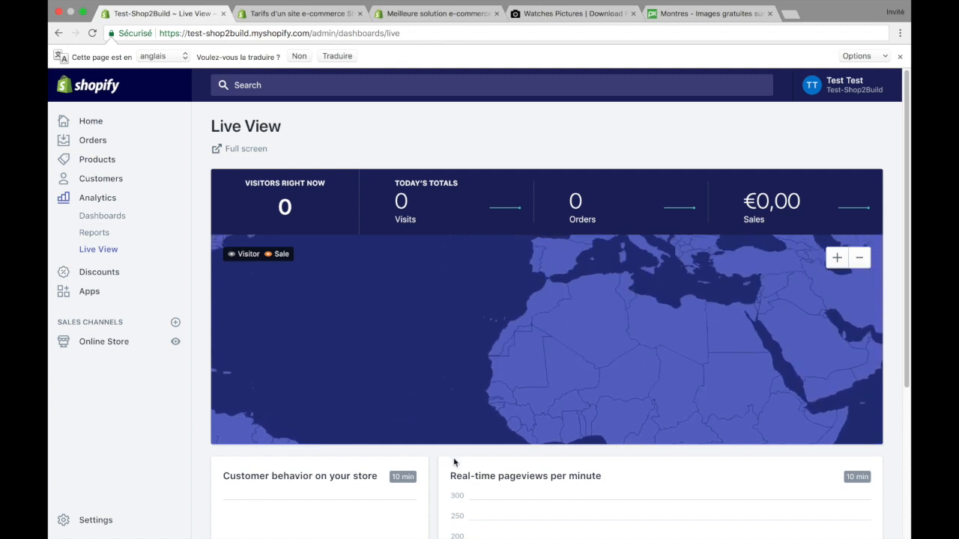
left_click_drag(471, 350, 462, 456)
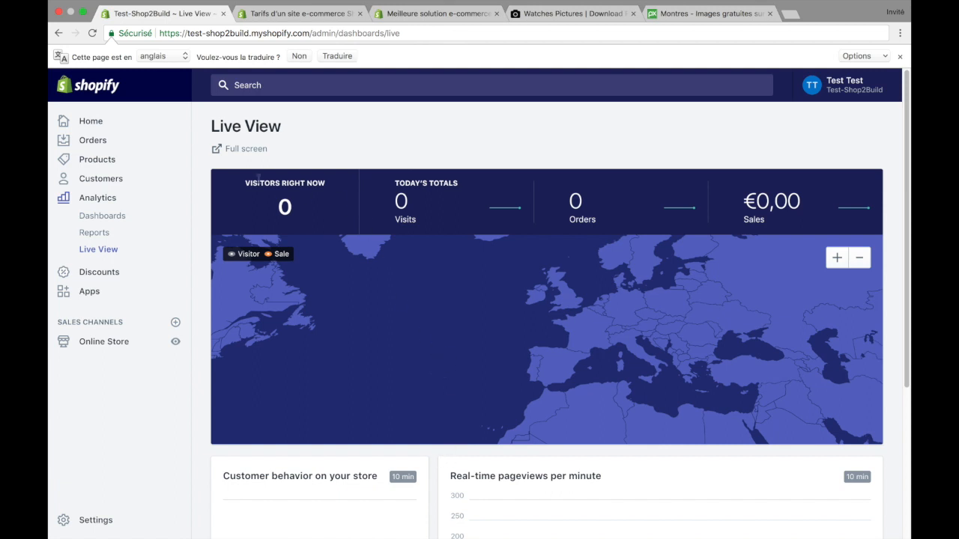
Step: Examine the Live View's current visitor count, today's totals and the start of the sections beneath the map
left_click_drag(241, 183, 327, 184)
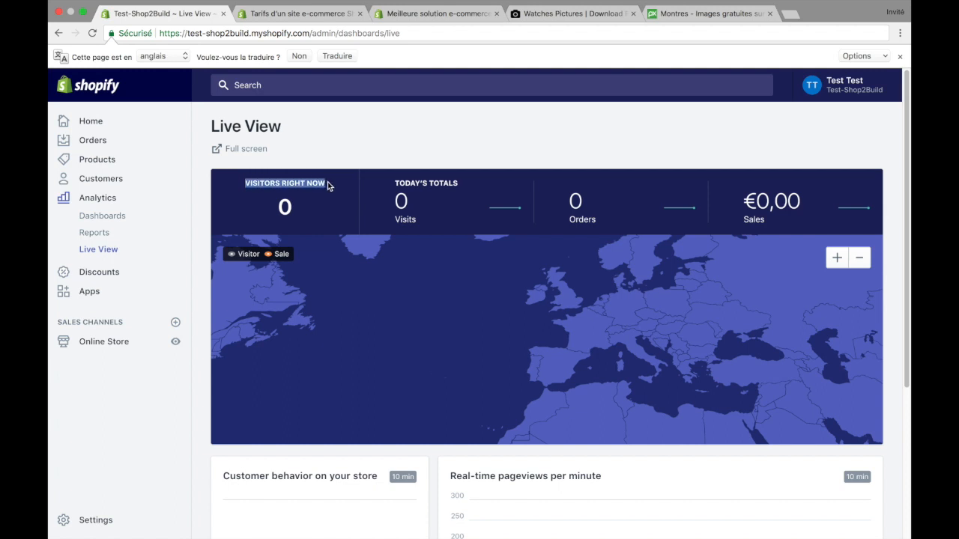
left_click(323, 183)
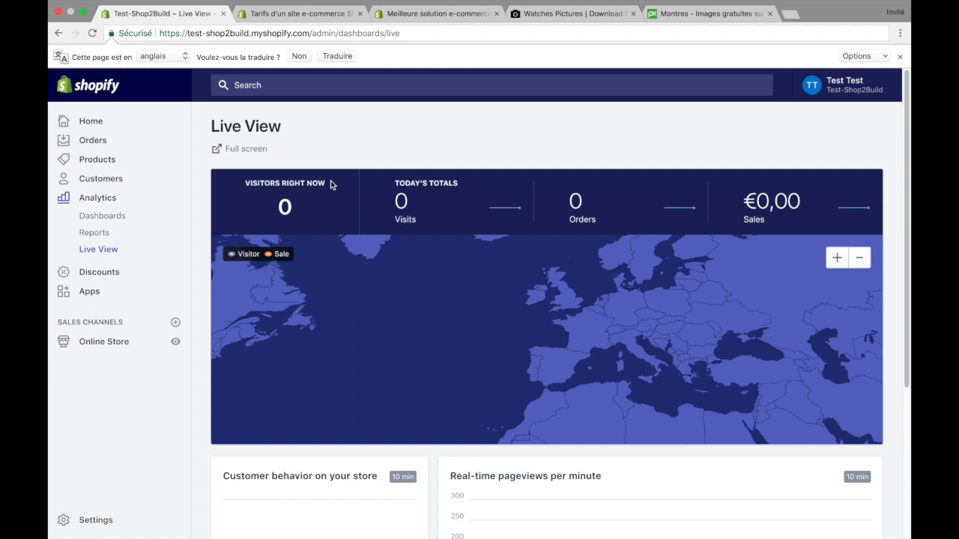
left_click_drag(394, 183, 458, 184)
left_click(517, 143)
triple_click(285, 182)
left_click(330, 140)
scroll(893, 148, "down", 5)
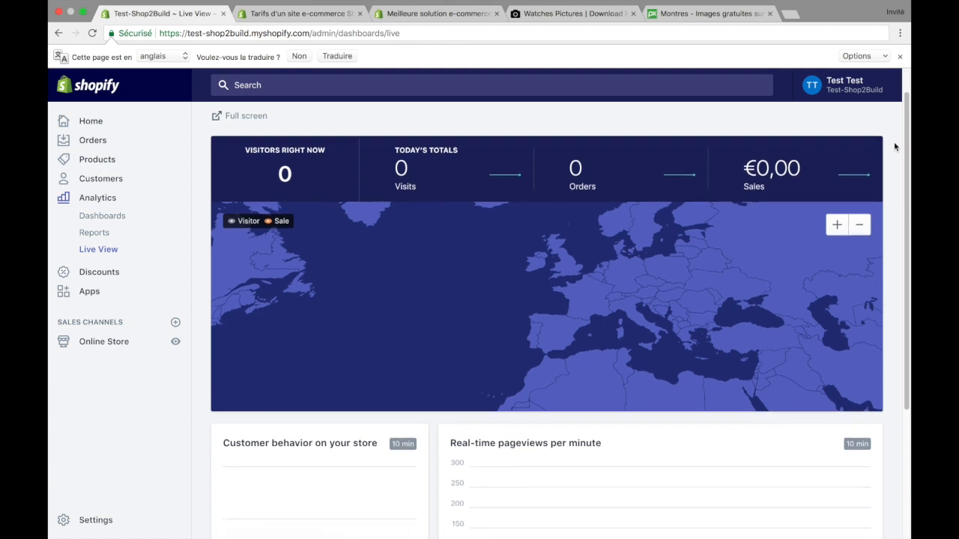
scroll(894, 144, "up", 5)
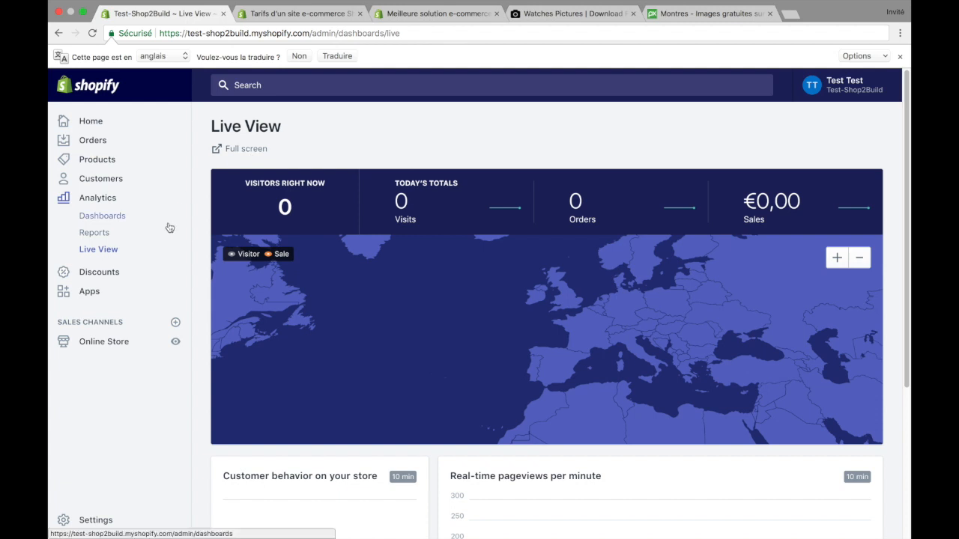
Step: Go to the store's discounts and start creating a new discount code
left_click(82, 273)
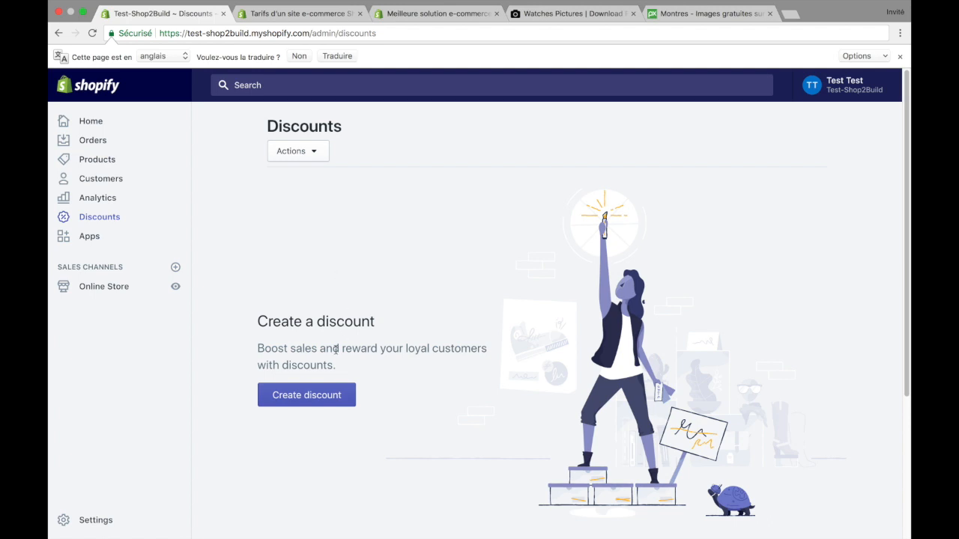
left_click(346, 394)
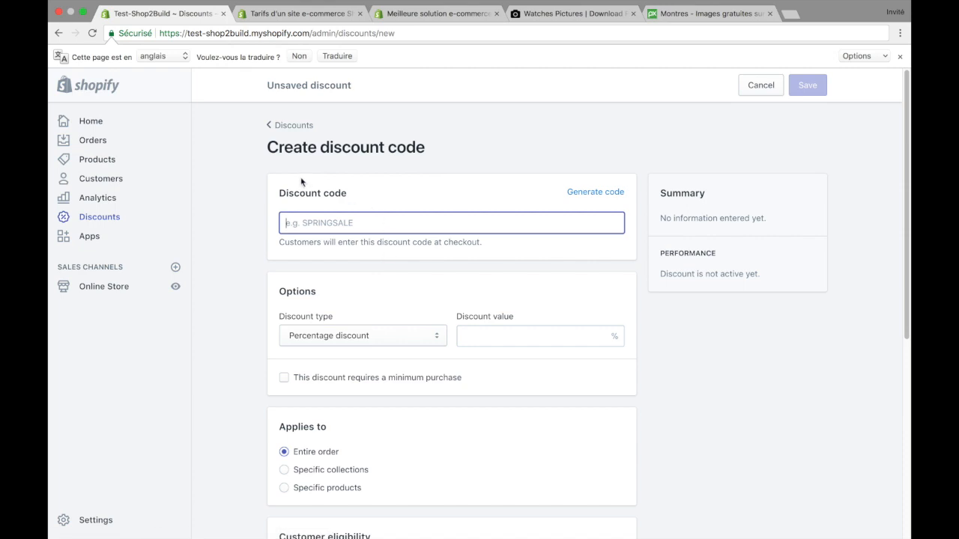
left_click_drag(280, 192, 352, 197)
left_click(357, 194)
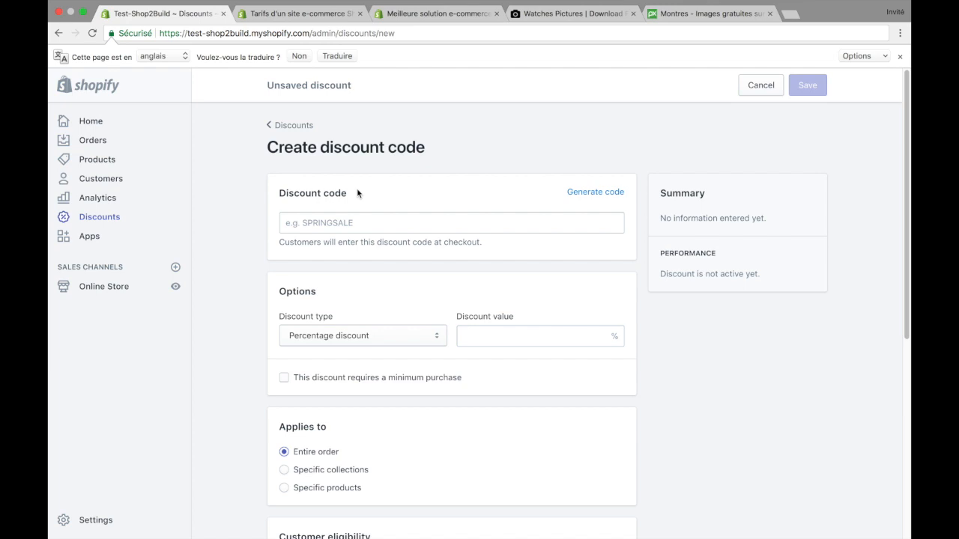
left_click_drag(350, 191, 279, 193)
left_click(403, 200)
Step: Enter PromoHiver2018, without spaces, as the discount code
left_click(352, 218)
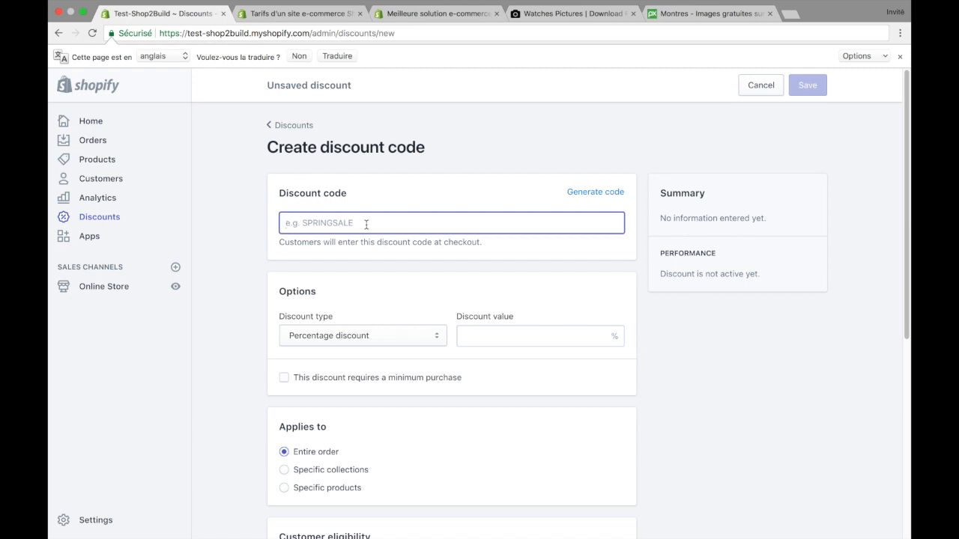
type("Promo H")
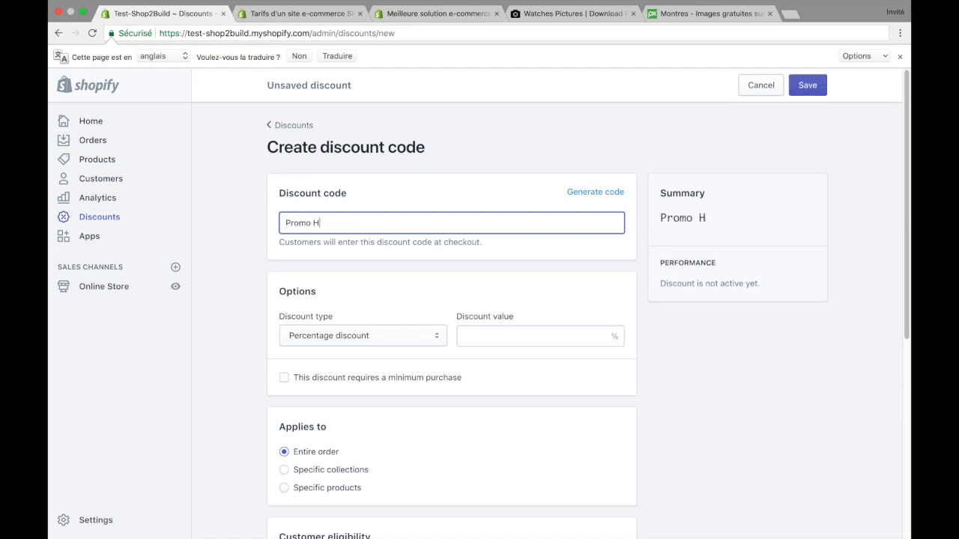
type("iver 2018")
key("BackSpace")
key("Left")
key("Left")
key("Left")
key("Left")
key("Left")
key("BackSpace")
double_click(405, 222)
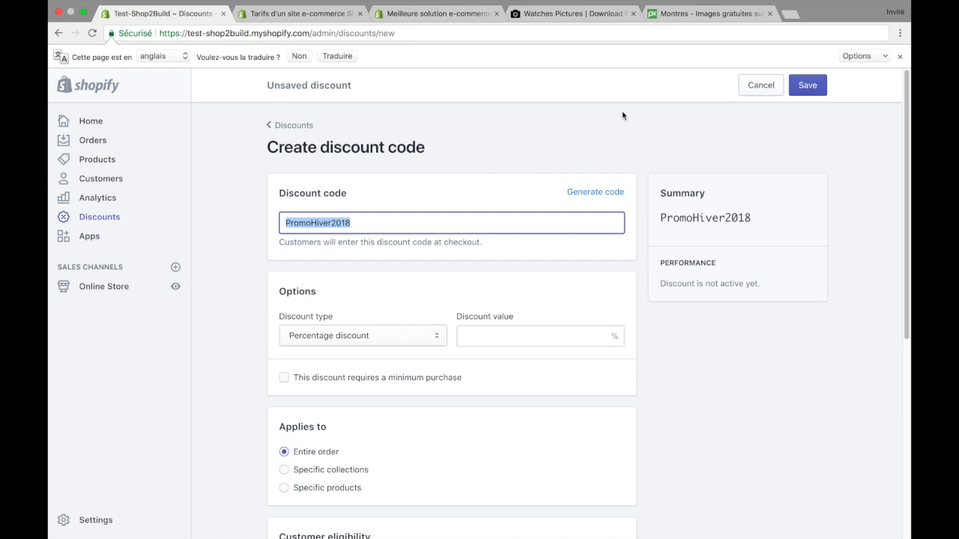
left_click(367, 222)
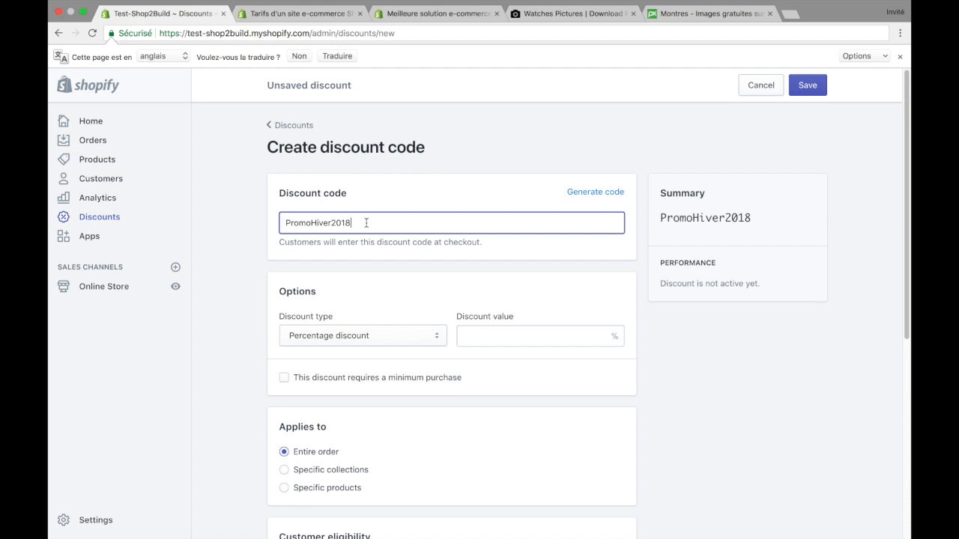
double_click(329, 222)
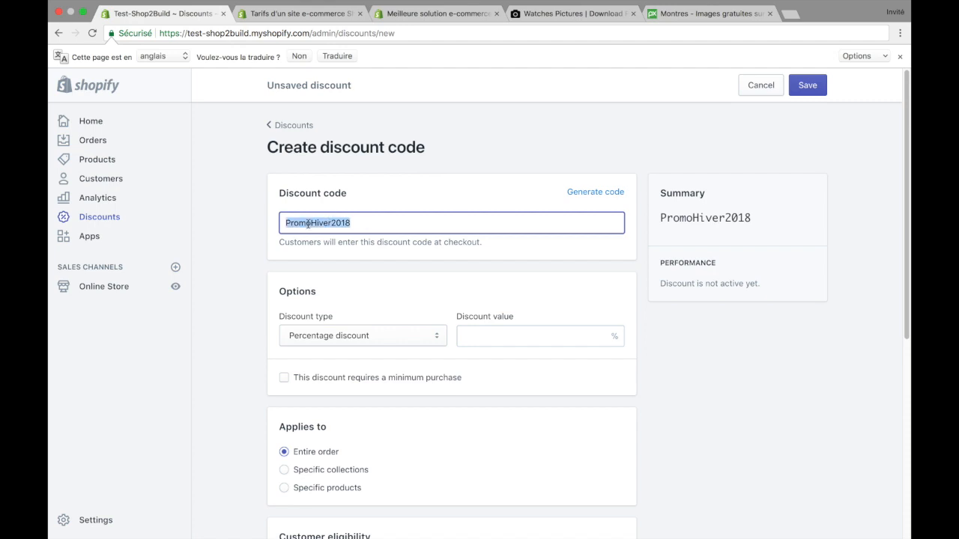
left_click(303, 223)
double_click(303, 222)
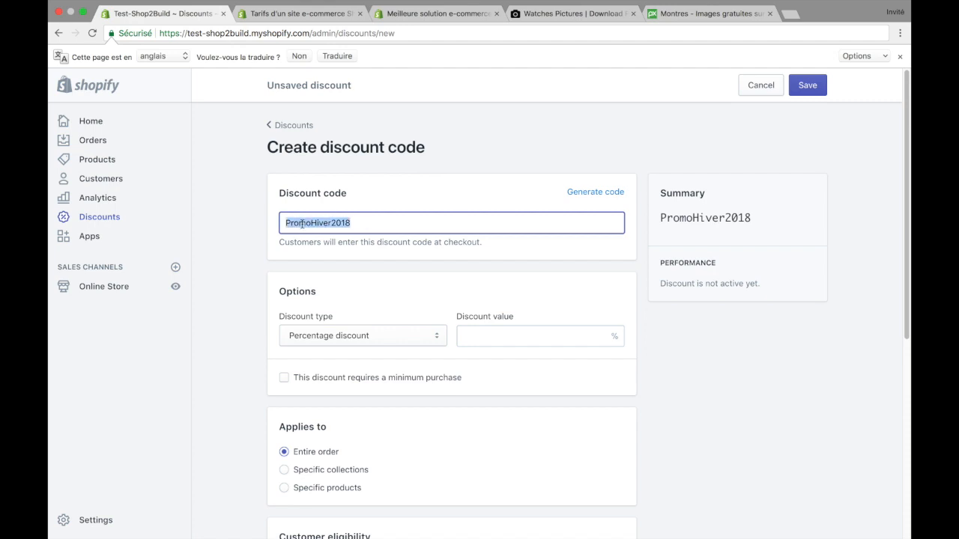
left_click(417, 183)
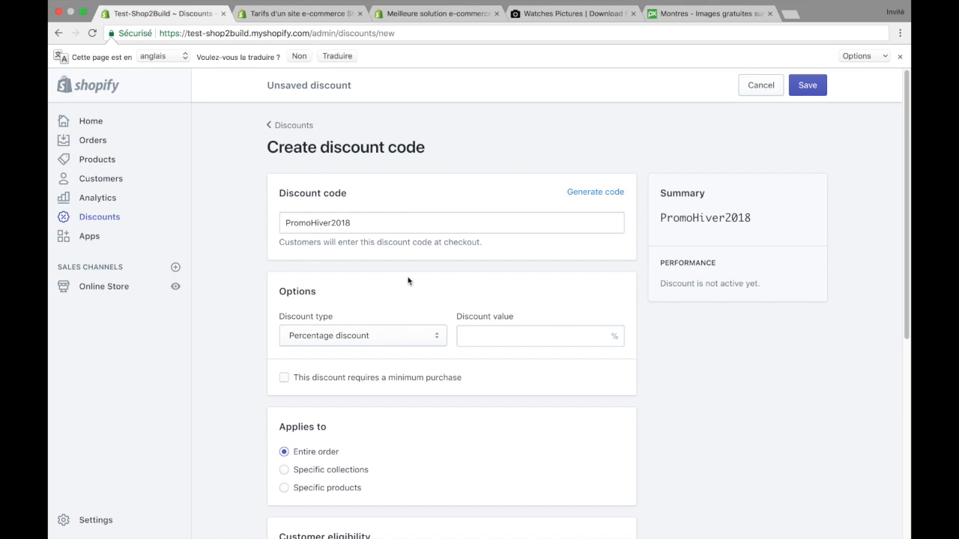
double_click(351, 223)
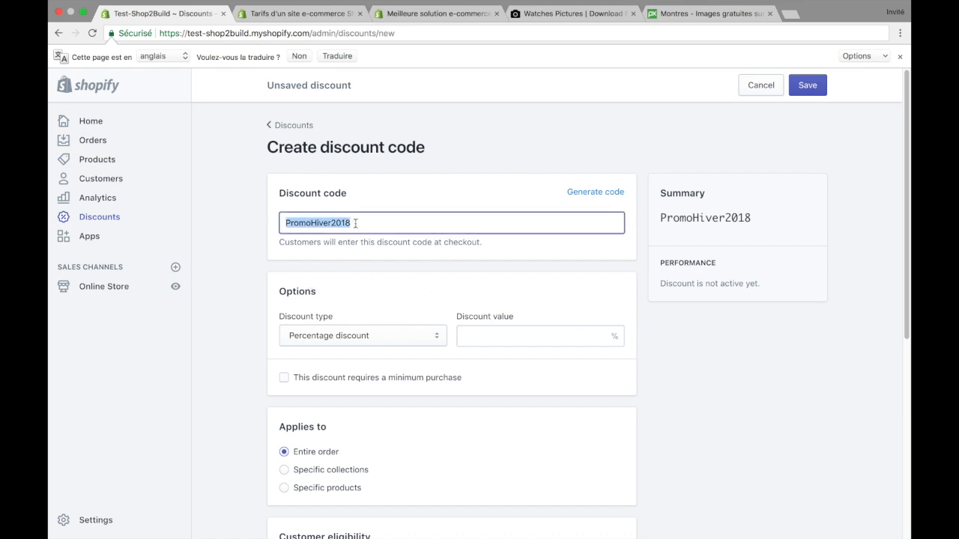
left_click(398, 273)
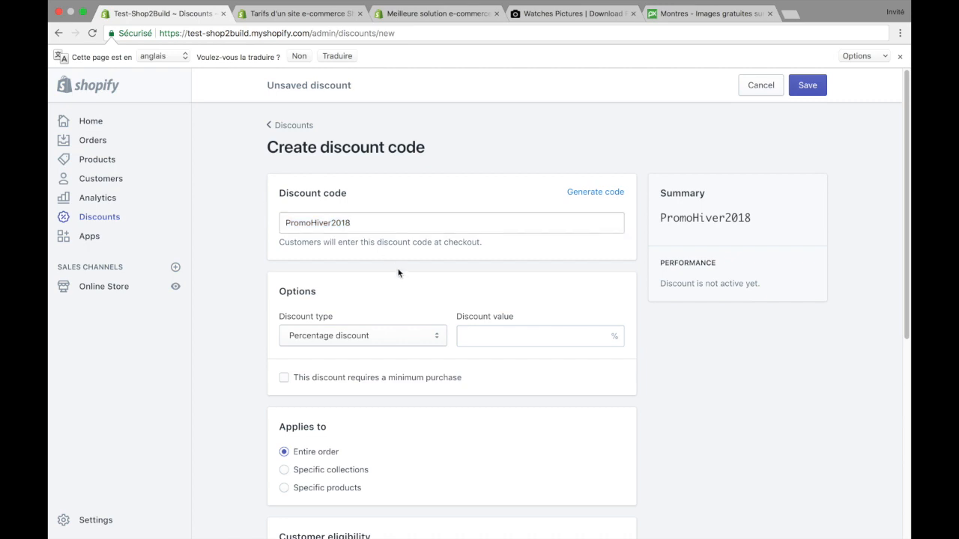
Step: Examine the discount types offered in the discount's options
scroll(392, 285, "down", 1)
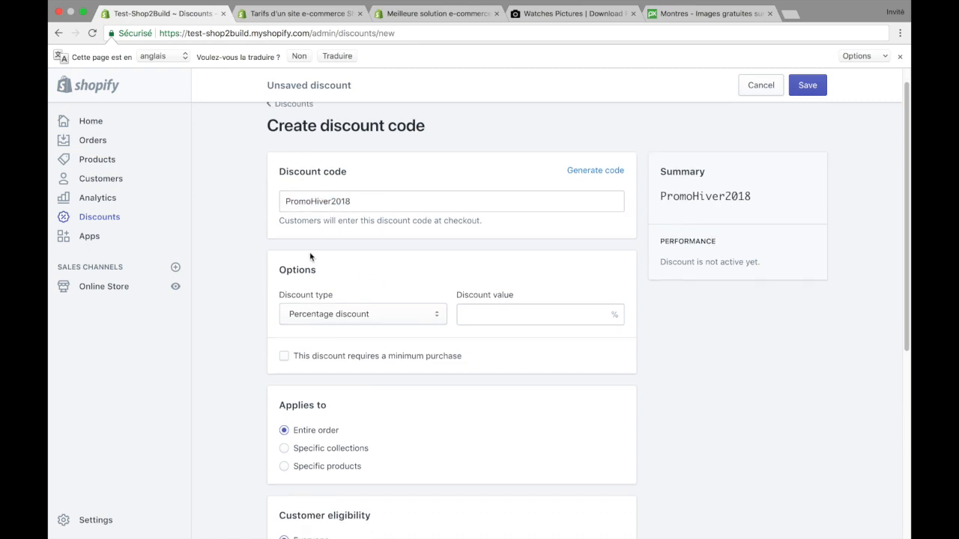
left_click_drag(280, 272, 329, 275)
left_click(351, 273)
left_click(384, 314)
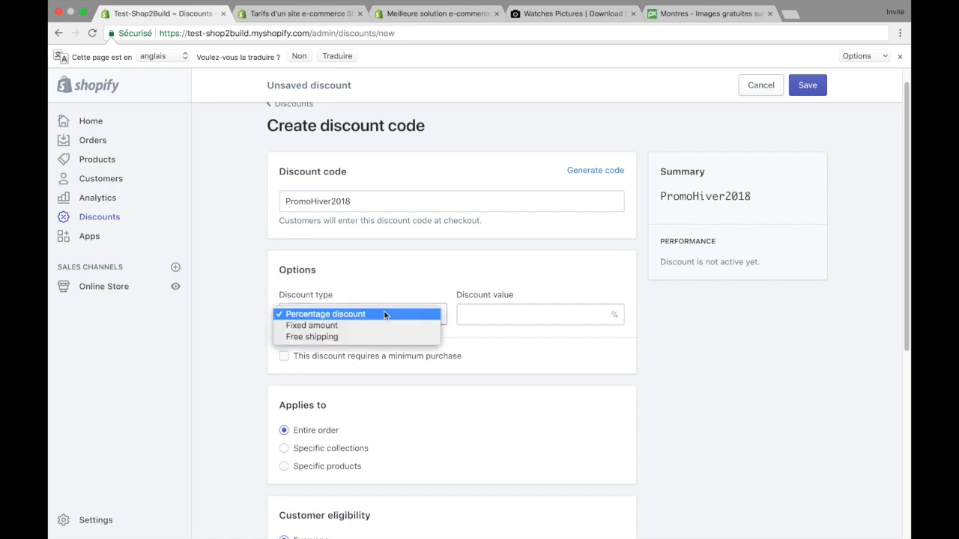
left_click(399, 277)
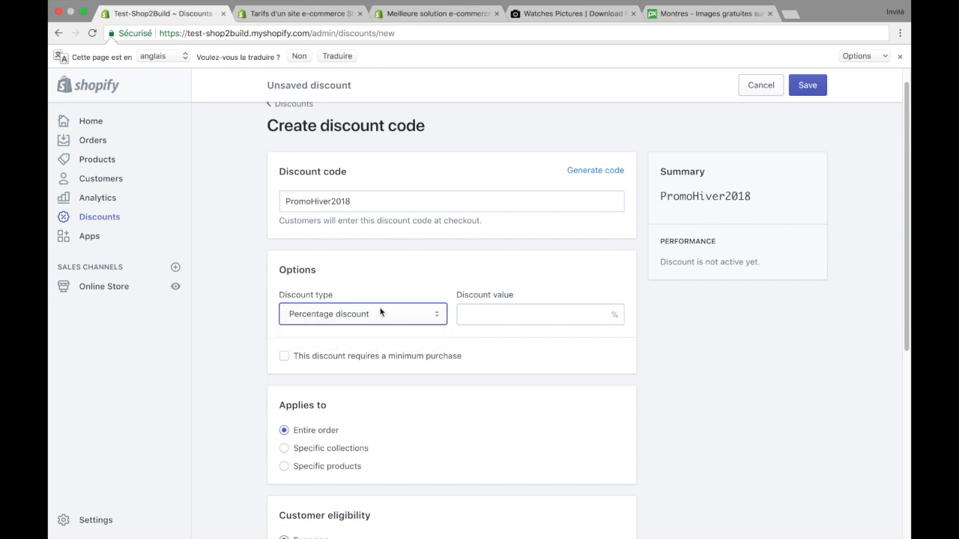
left_click(381, 312)
left_click(395, 287)
Step: Choose Percentage discount as the discount type and set the discount value to 10%
left_click(385, 313)
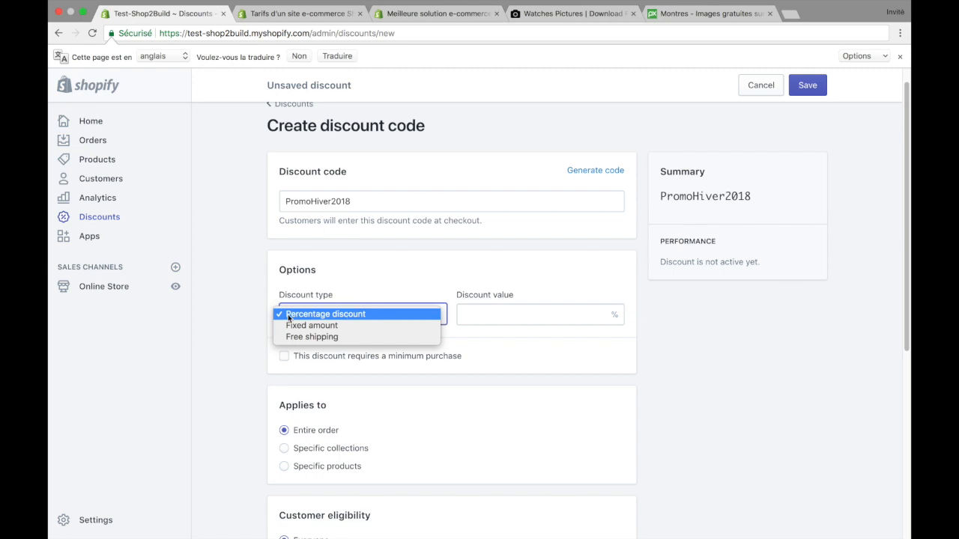
left_click(373, 314)
left_click(479, 319)
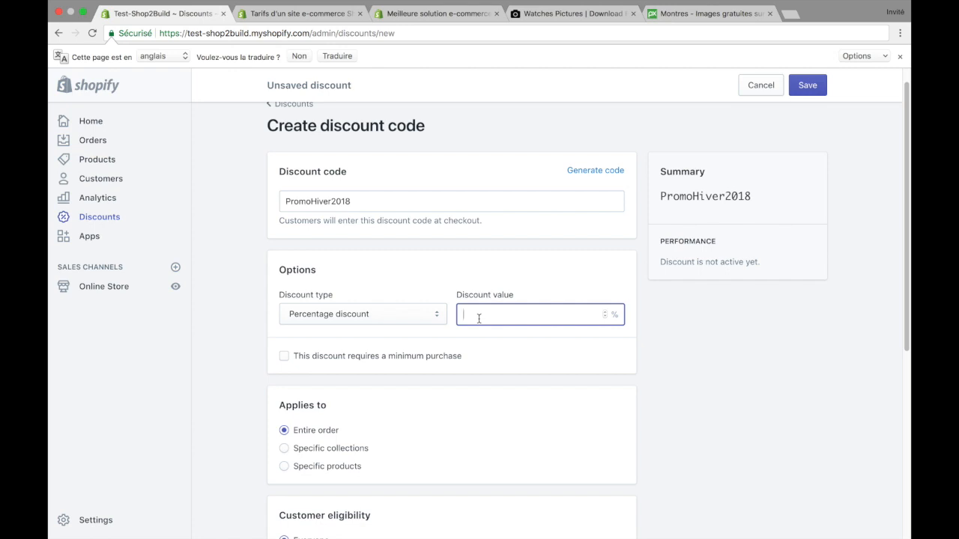
type("10")
left_click(567, 286)
Step: Try a Fixed amount discount of €10 and switch back to the Percentage discount type
left_click(390, 311)
left_click(385, 326)
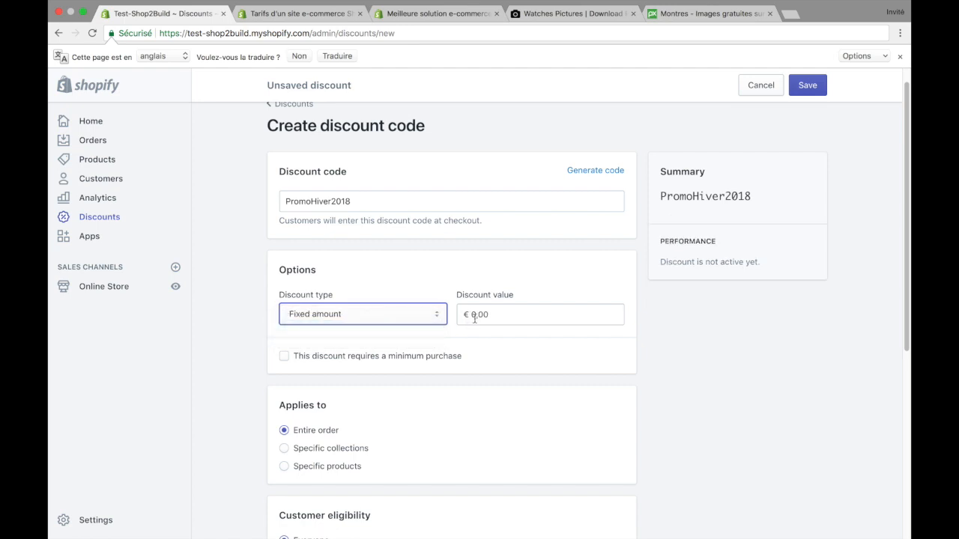
double_click(480, 314)
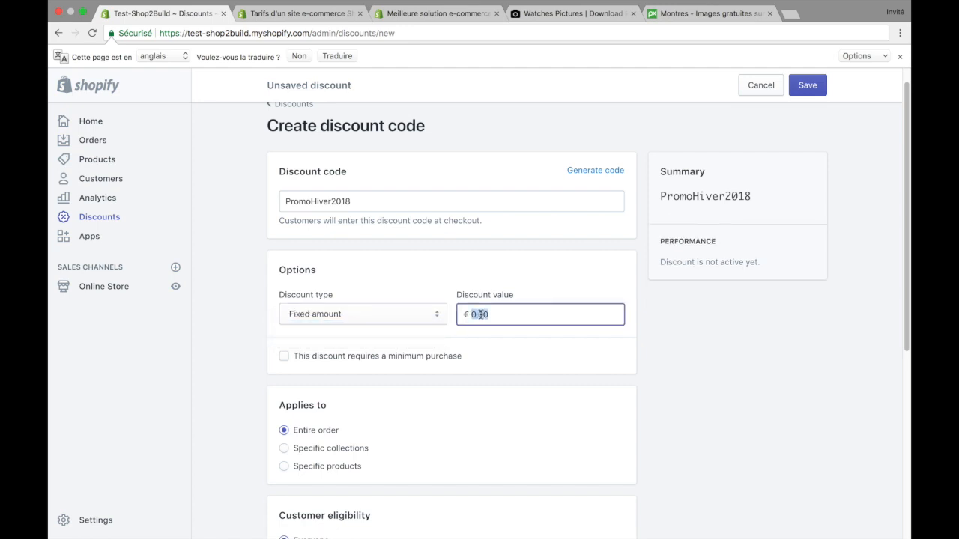
type("10")
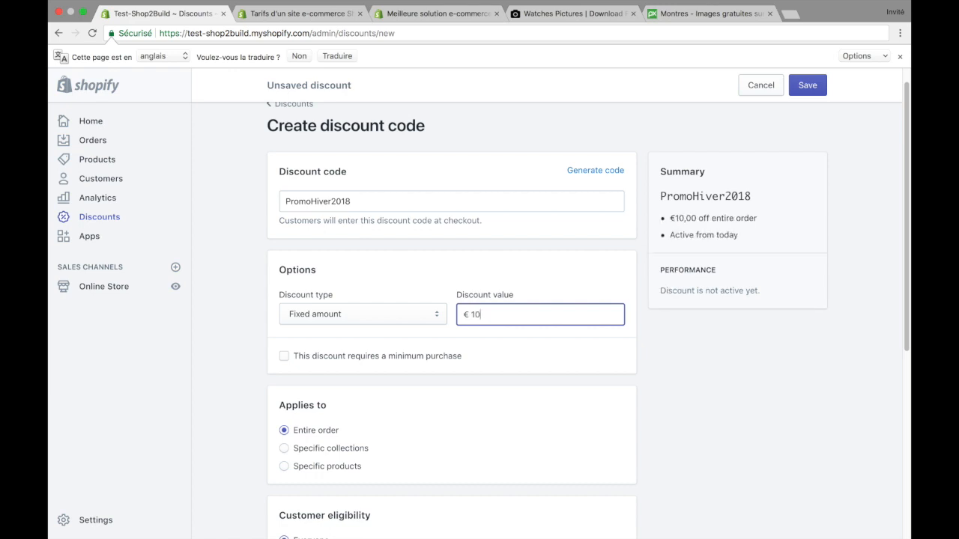
left_click(519, 253)
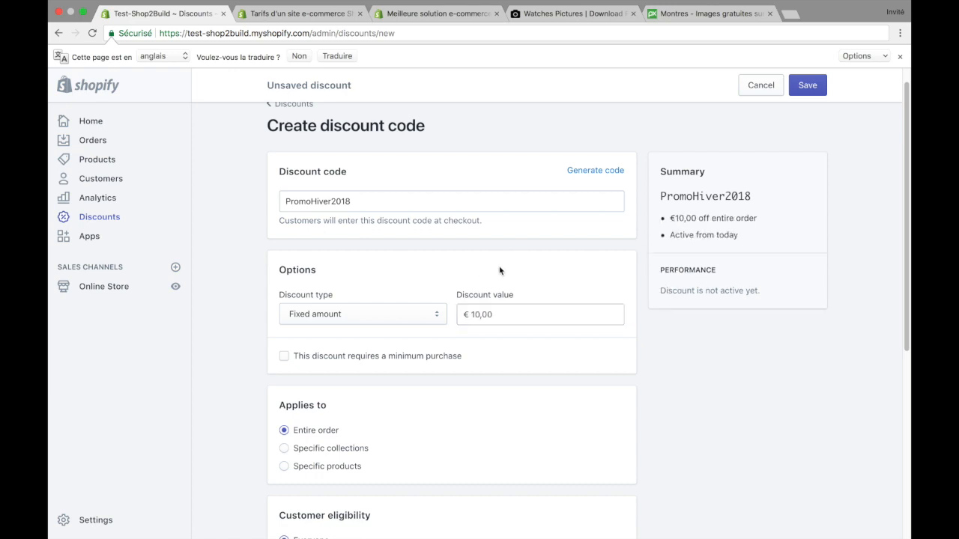
left_click(394, 317)
left_click(391, 302)
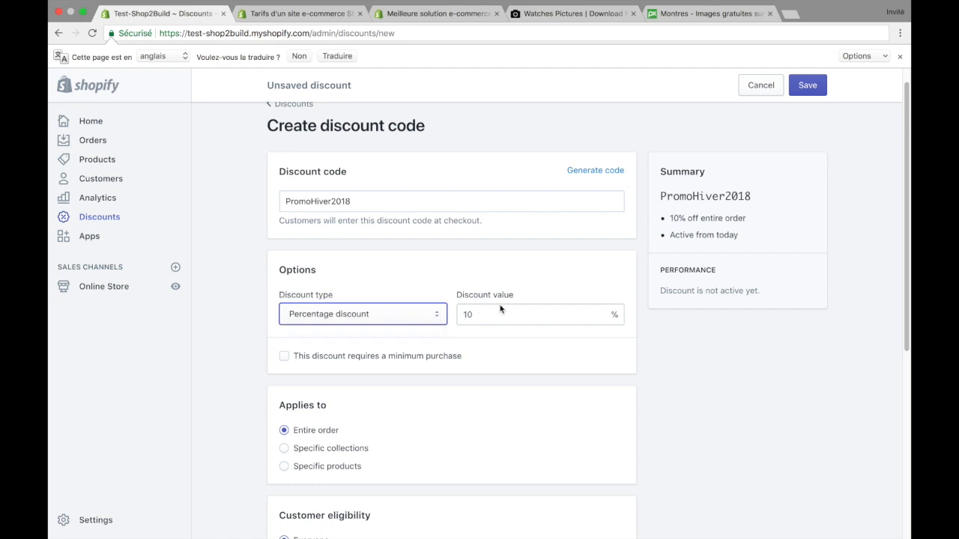
Step: Re-enter 10 as the percentage discount value
double_click(492, 314)
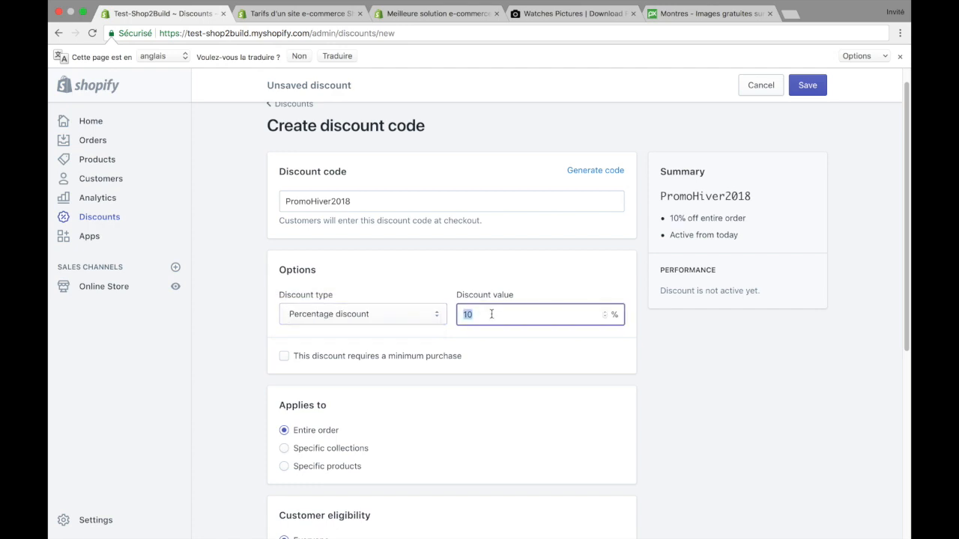
type("10")
left_click(457, 247)
Step: Change the discount code to Promo10%
left_click(399, 201)
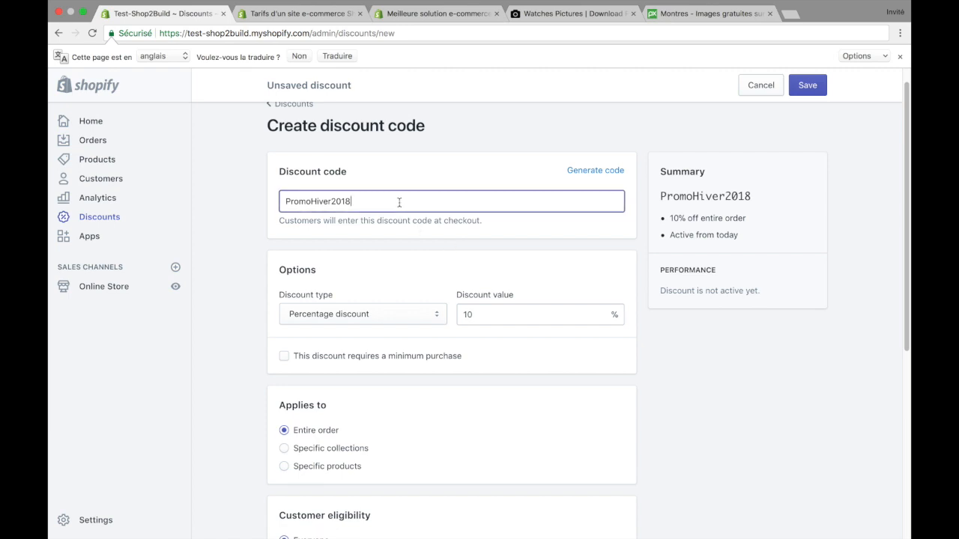
key("BackSpace")
key("BackSpace")
key("BackSpace")
key("BackSpace")
type("10")
key("BackSpace")
key("BackSpace")
key("BackSpace")
key("BackSpace")
key("BackSpace")
key("BackSpace")
key("BackSpace")
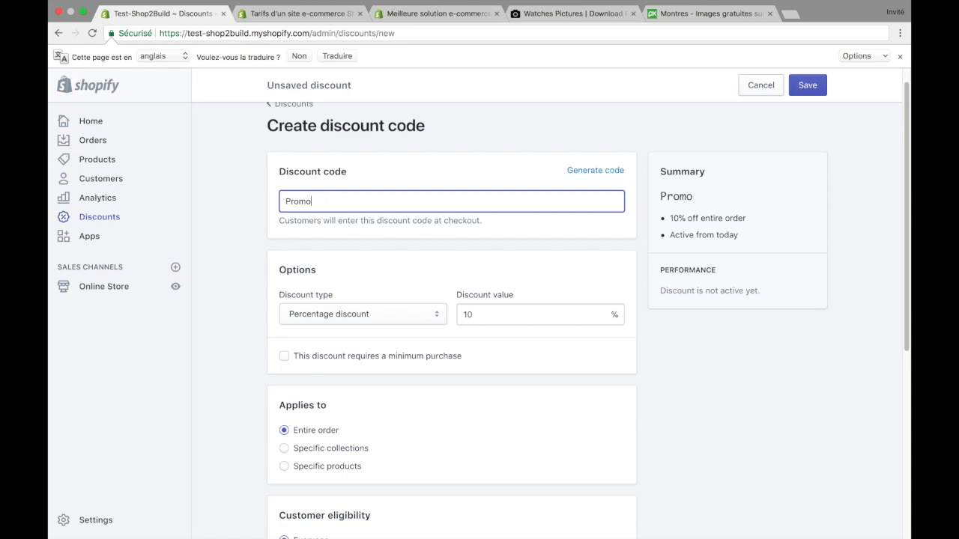
type("10%")
left_click(387, 268)
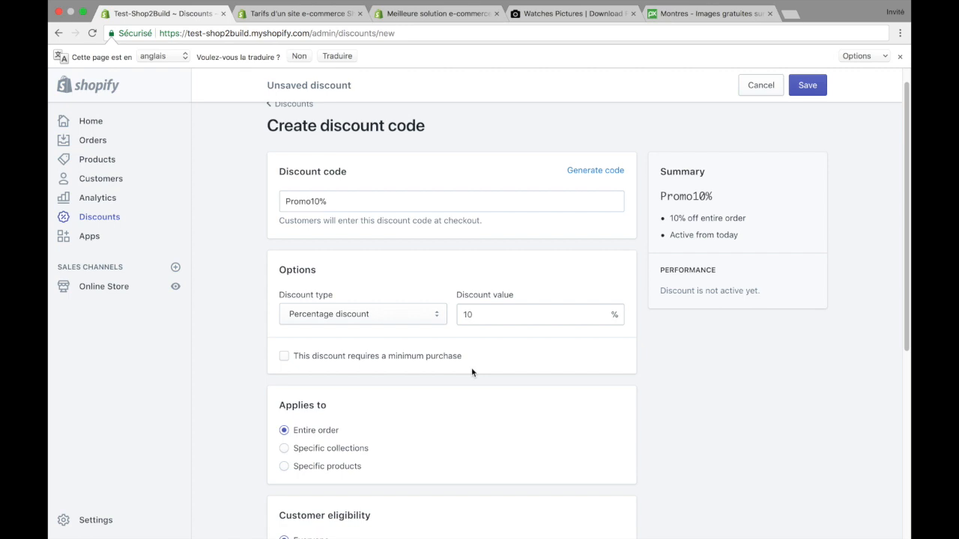
Step: Require a minimum purchase of €50,00 for the discount
left_click(284, 357)
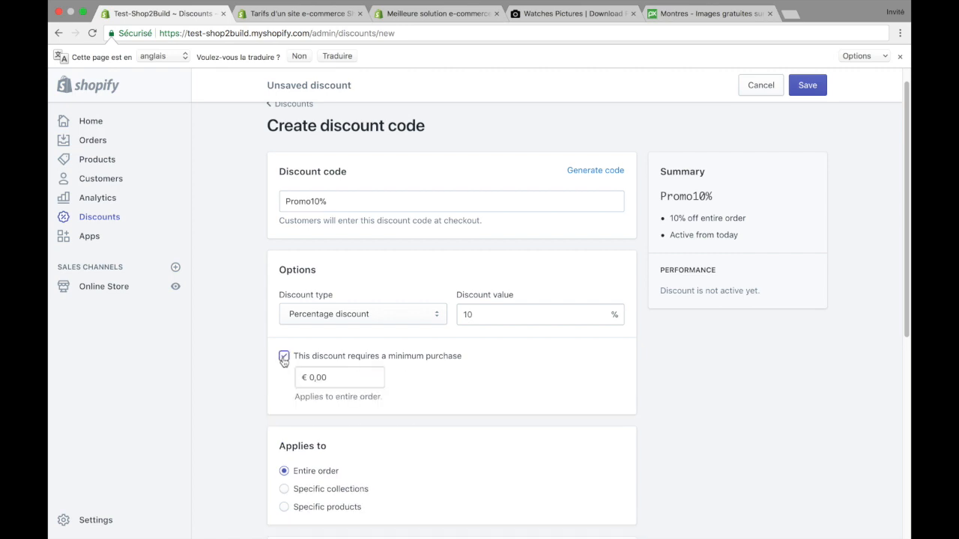
left_click(315, 377)
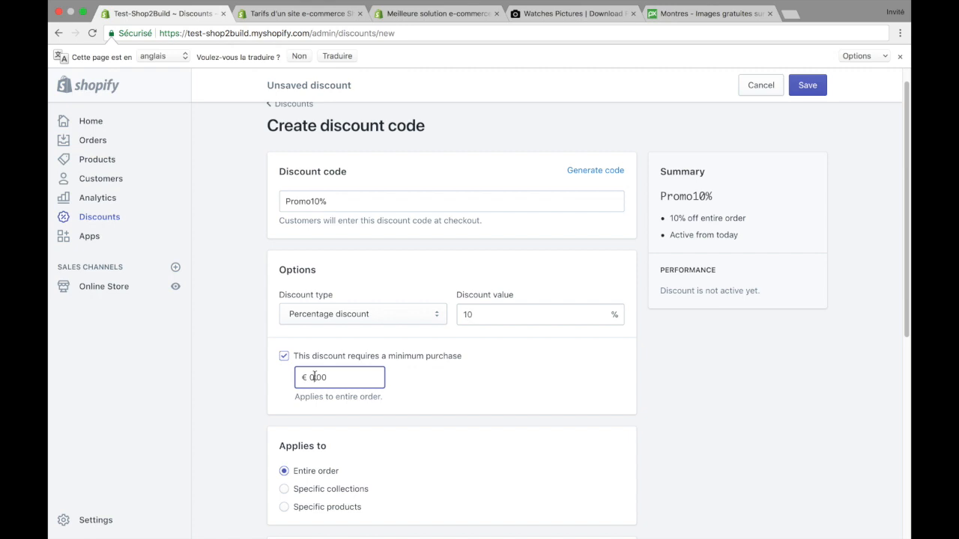
key("BackSpace")
type("50")
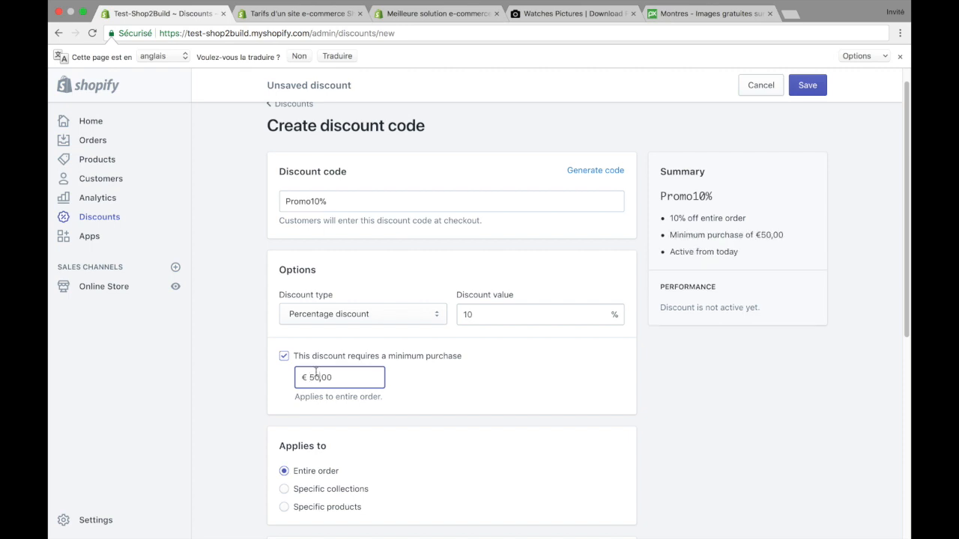
left_click(434, 367)
Step: Restrict the discount to specific products and open the list of products to add
scroll(422, 372, "down", 1)
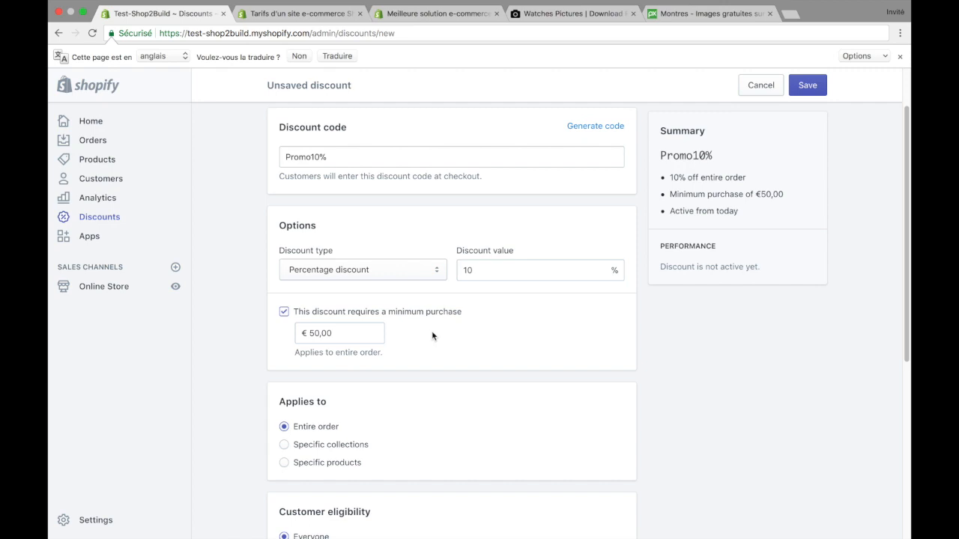
scroll(432, 336, "down", 3)
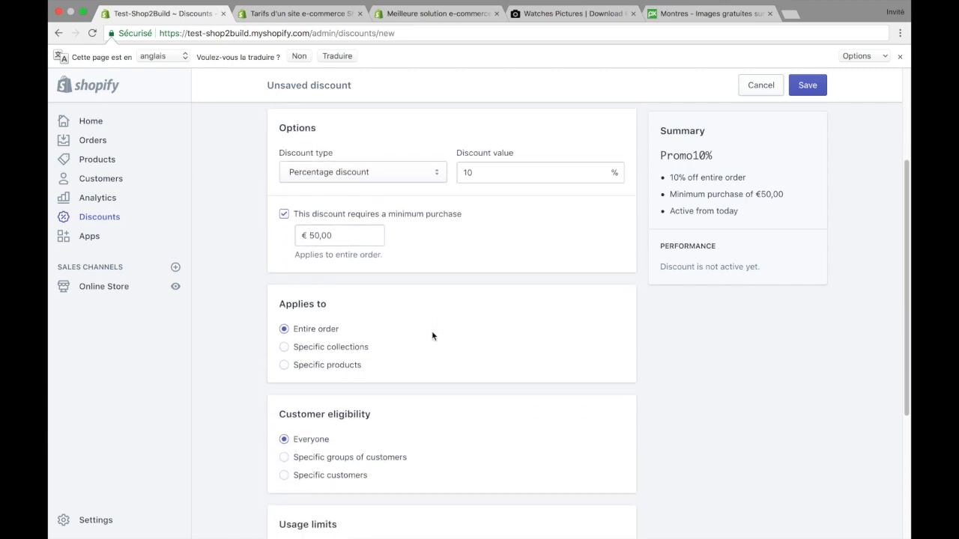
left_click_drag(272, 304, 334, 310)
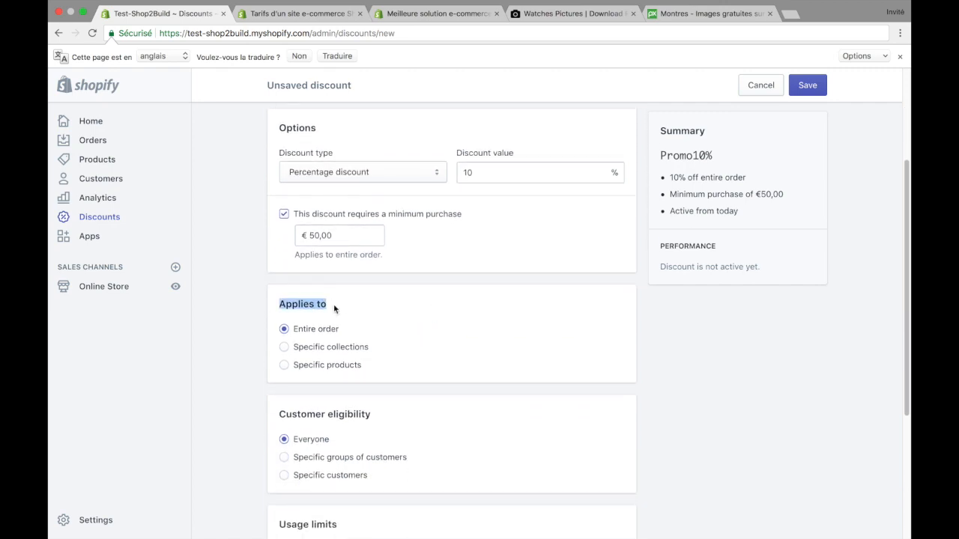
left_click(397, 317)
left_click_drag(340, 332, 297, 333)
left_click(284, 366)
left_click(325, 391)
left_click(620, 396)
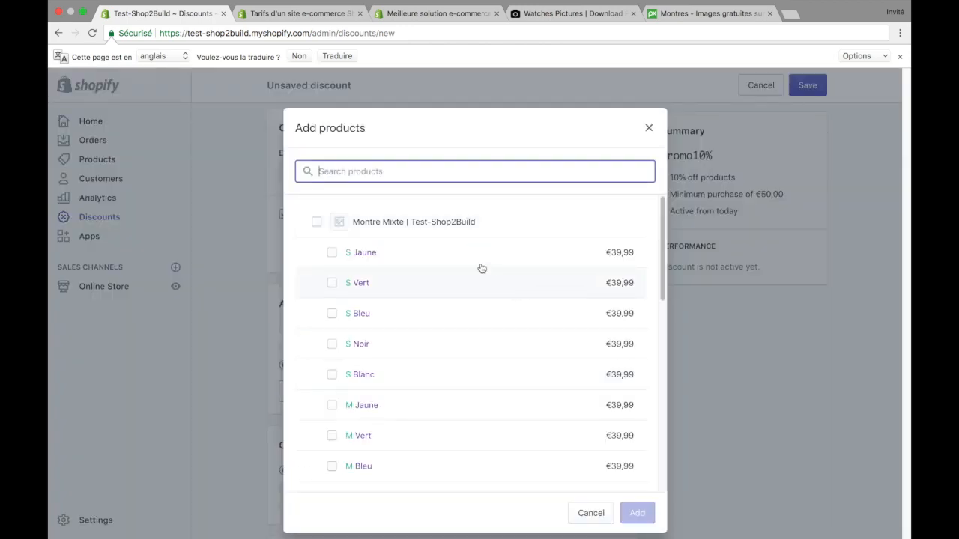
Step: Try selecting the whole Montre Mixte product with all its variants, and clear the selection again
left_click(316, 223)
left_click(317, 223)
left_click(317, 222)
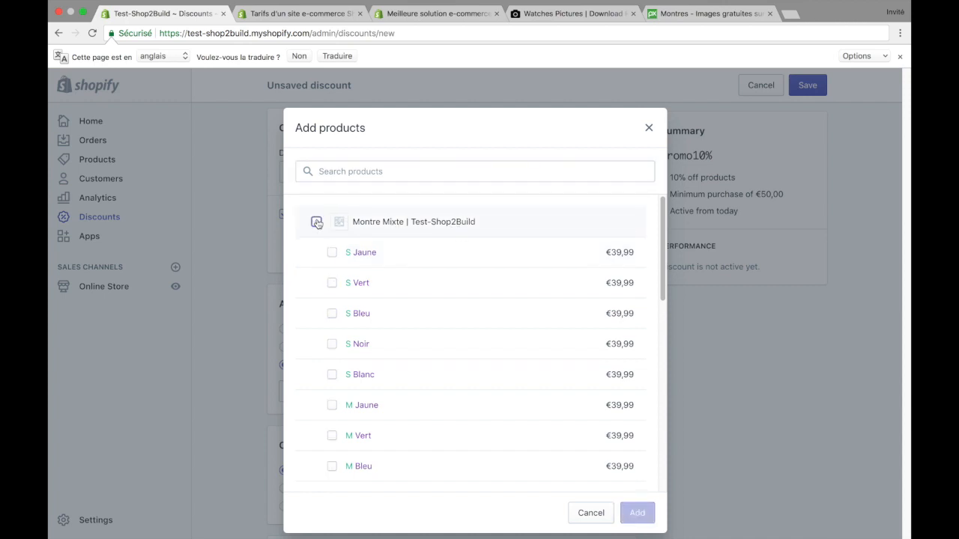
left_click(317, 223)
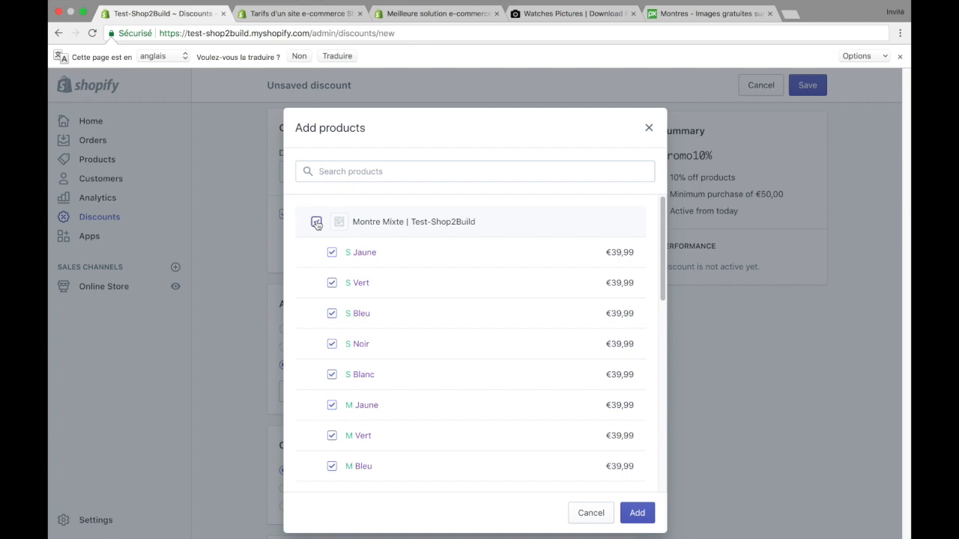
left_click(317, 223)
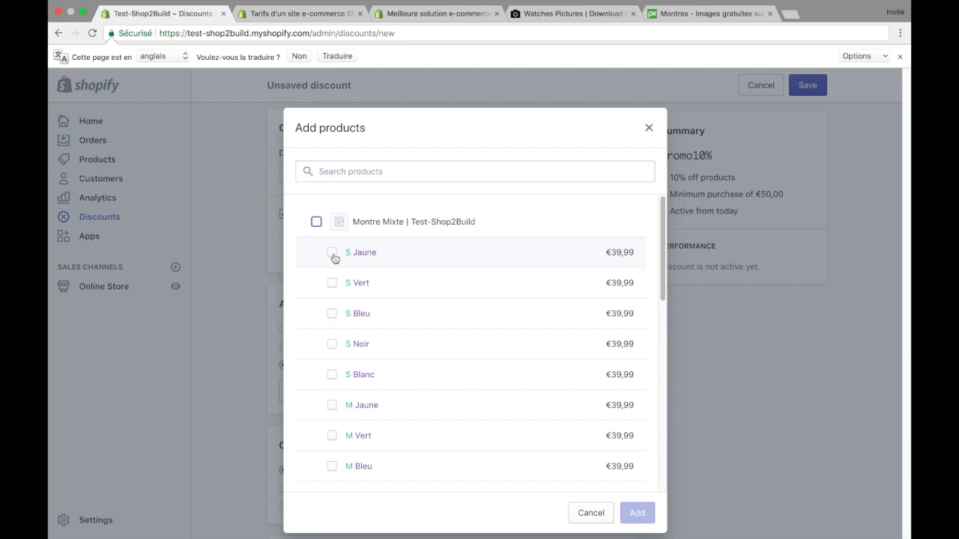
Step: Try picking the S Jaune and S Vert variants individually, and add the whole Montre Mixte product to the discount instead
scroll(334, 258, "down", 1)
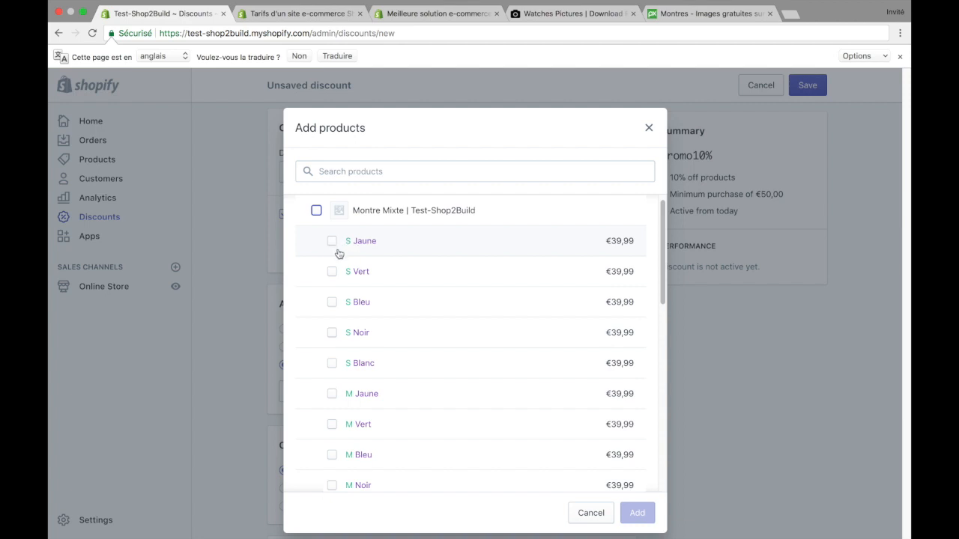
scroll(347, 250, "down", 2)
scroll(344, 251, "up", 3)
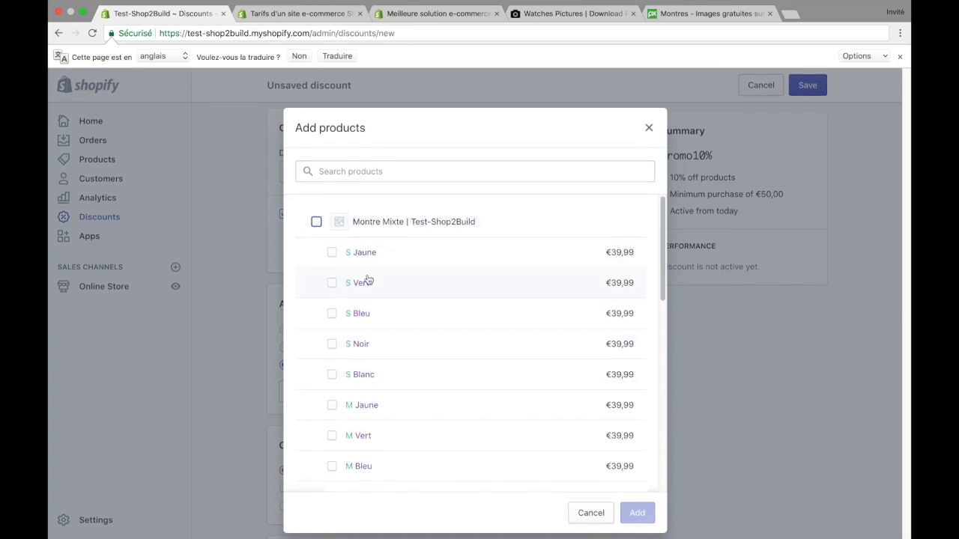
left_click(331, 255)
left_click(332, 283)
left_click(332, 253)
left_click(332, 282)
left_click(316, 223)
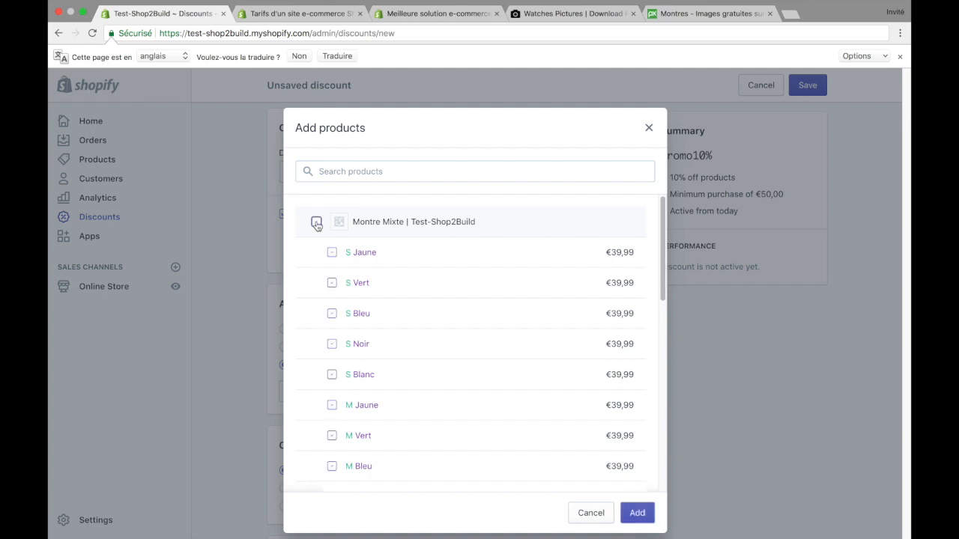
left_click(636, 513)
Step: Try limiting the discount to the Montre Masculine collection, and switch it back to the entire order
scroll(388, 337, "down", 2)
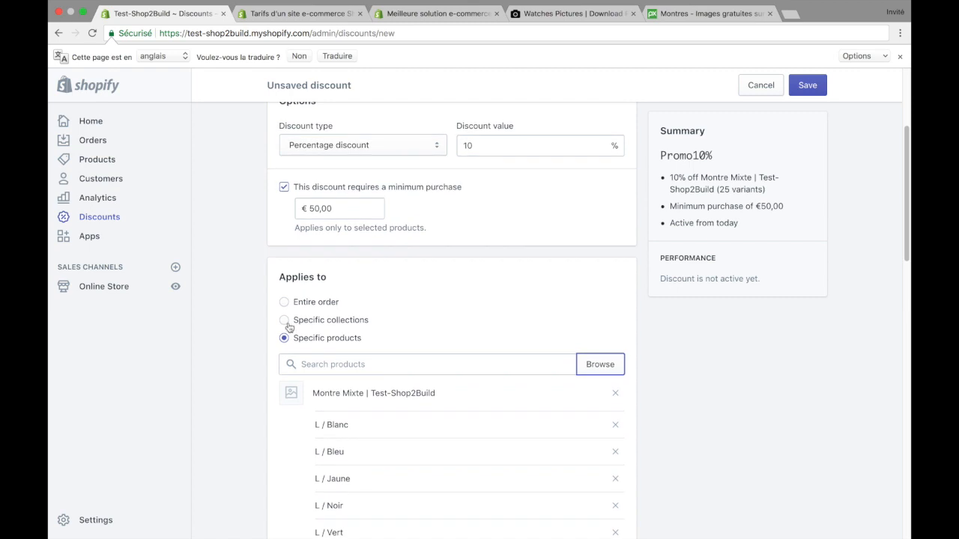
left_click(286, 322)
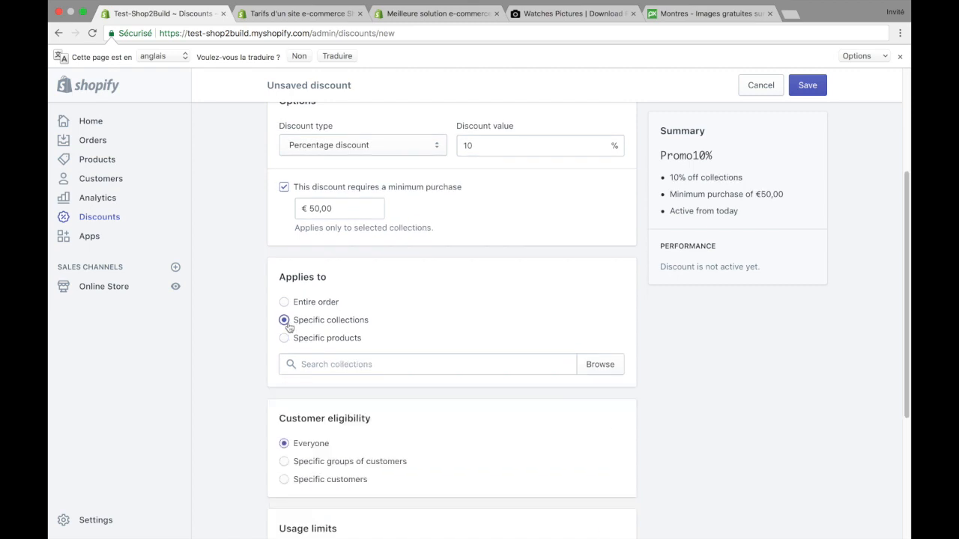
left_click(589, 374)
left_click(394, 255)
left_click(639, 514)
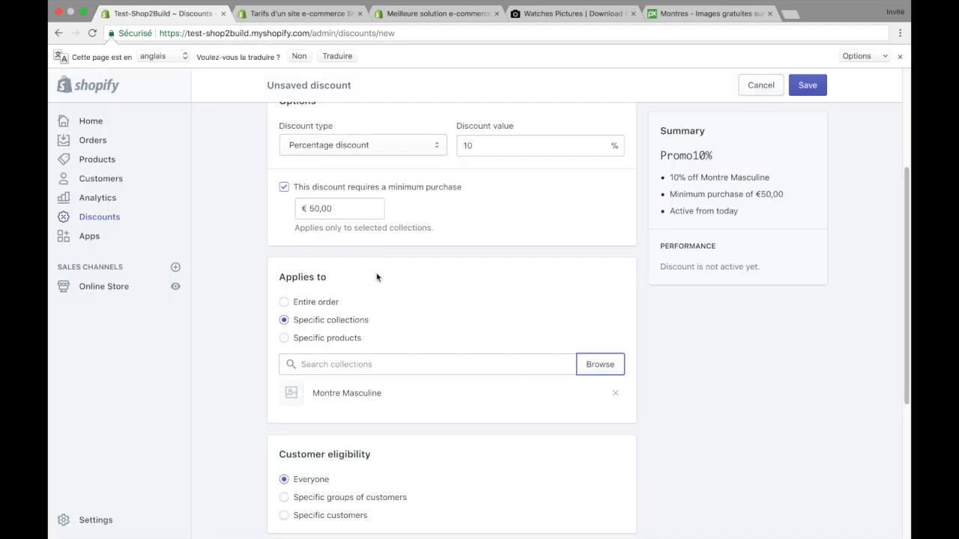
left_click(285, 302)
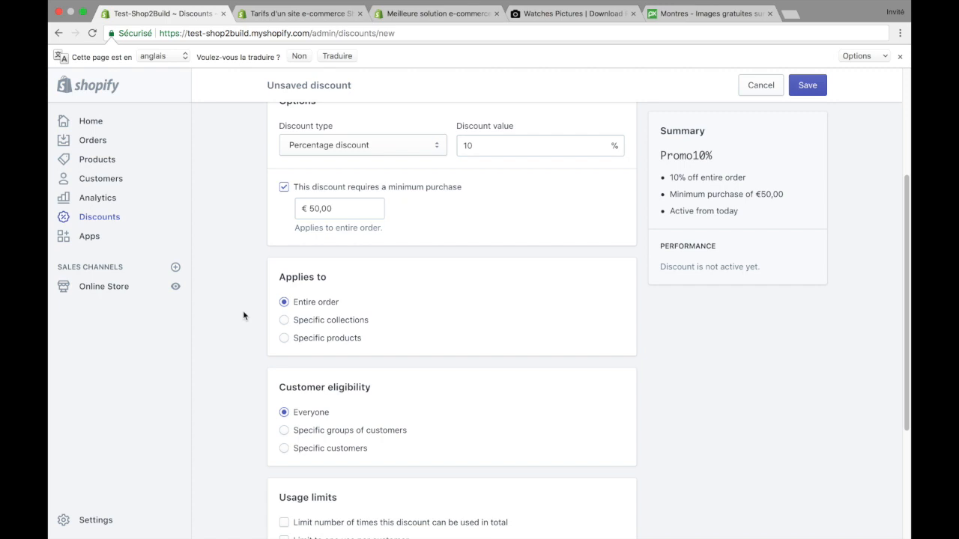
Step: Examine the customer eligibility section of the discount form
scroll(243, 315, "down", 4)
scroll(243, 315, "up", 2)
scroll(243, 315, "up", 3)
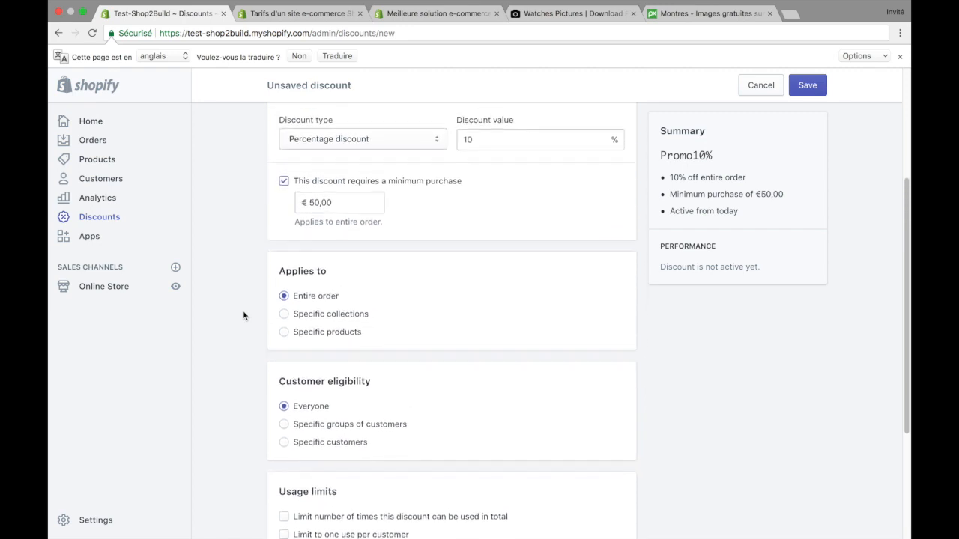
scroll(242, 316, "down", 1)
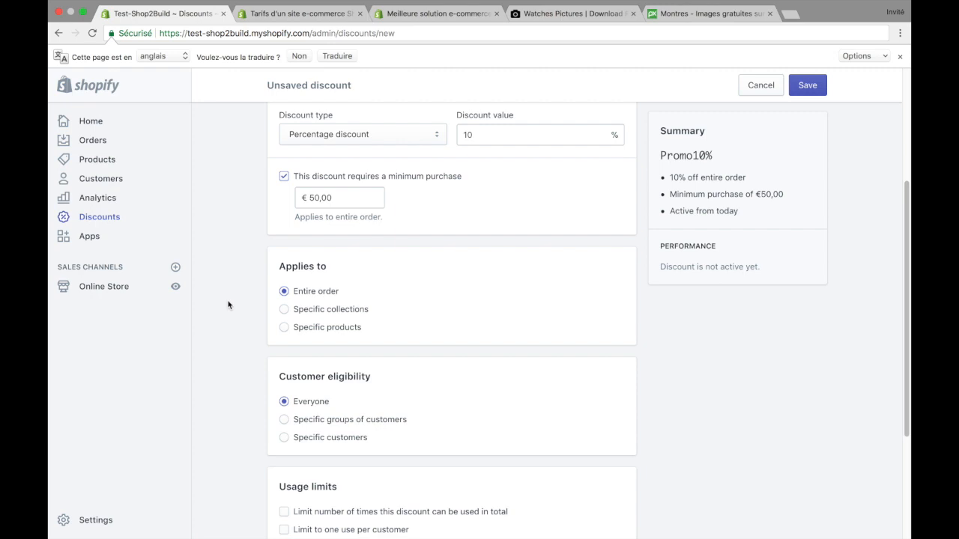
scroll(228, 304, "down", 2)
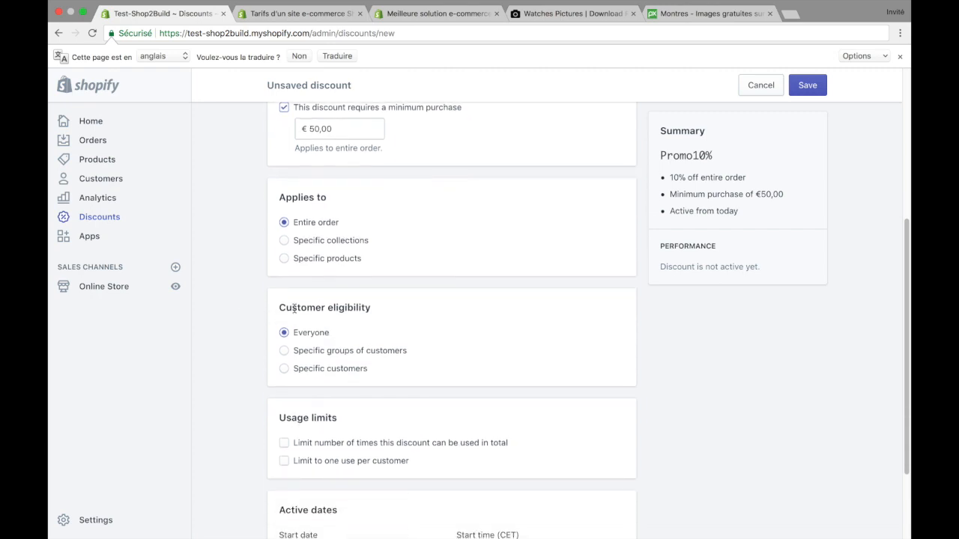
double_click(286, 308)
triple_click(285, 308)
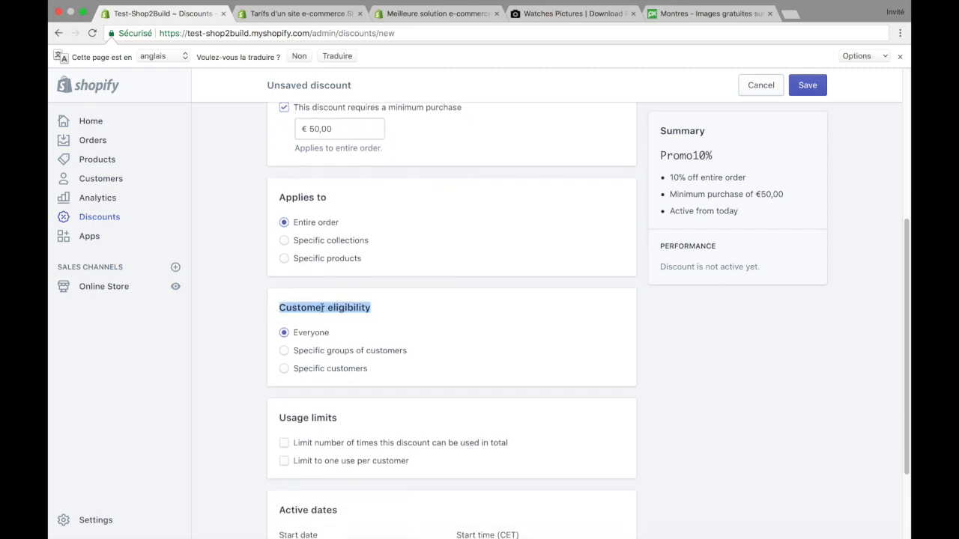
scroll(475, 327, "down", 1)
left_click(479, 332)
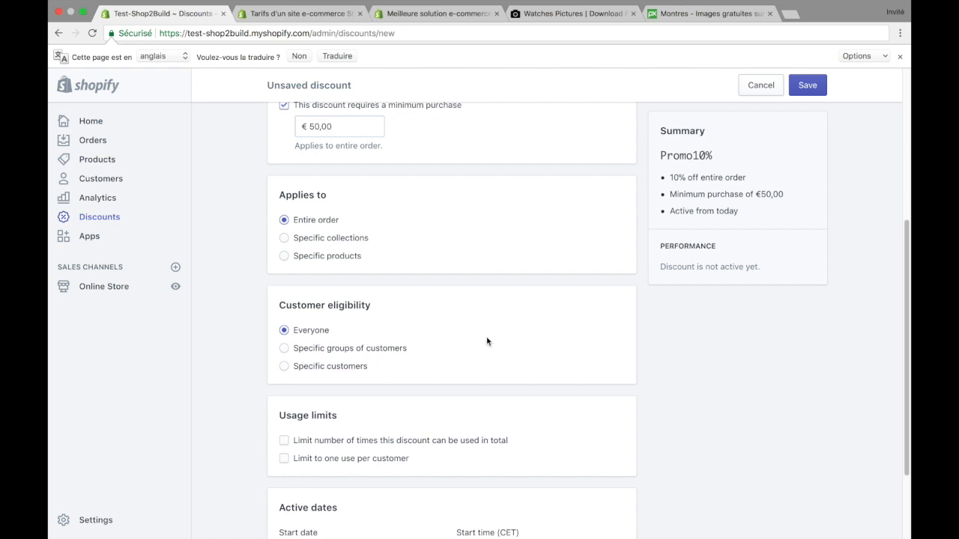
Step: Try the Specific customers and Specific groups of customers options, view the available groups, and return the eligibility to Everyone
left_click(284, 366)
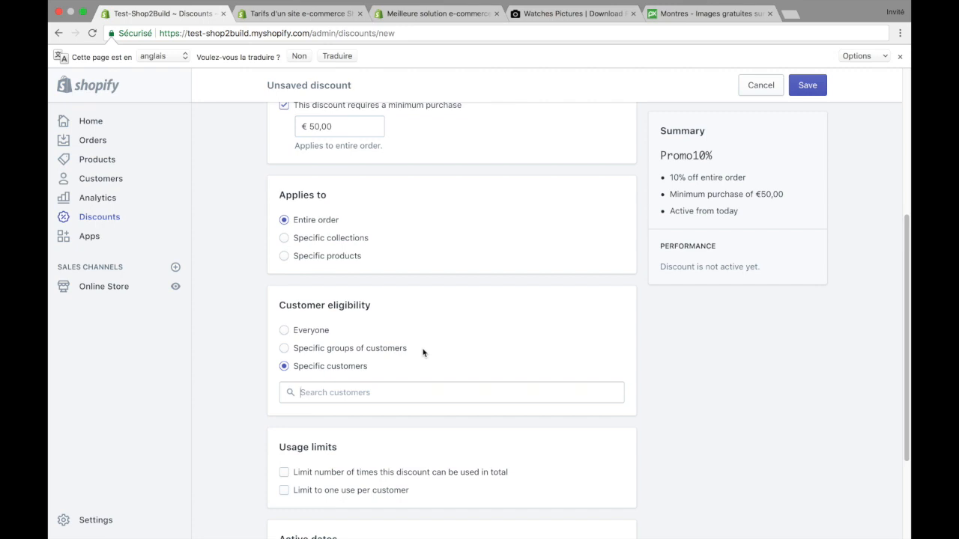
left_click(284, 347)
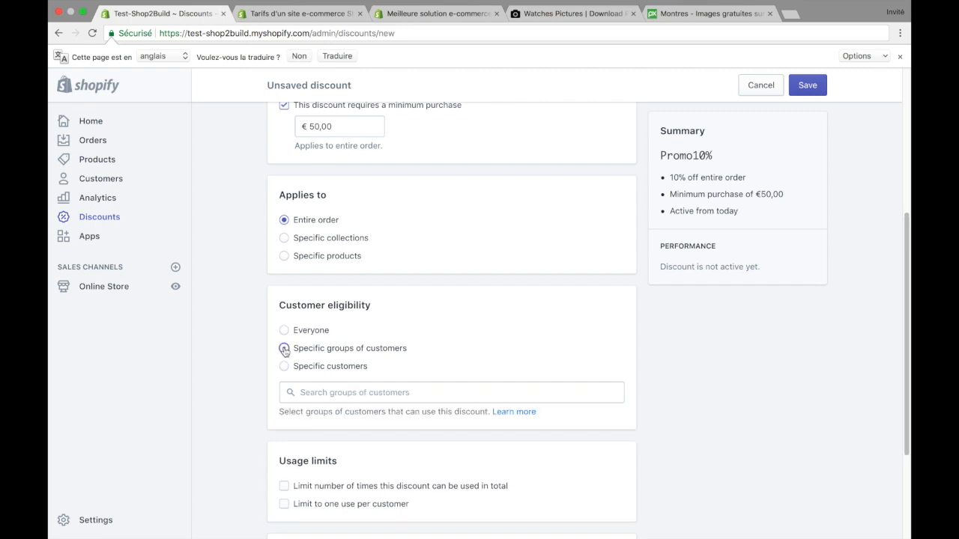
left_click(335, 391)
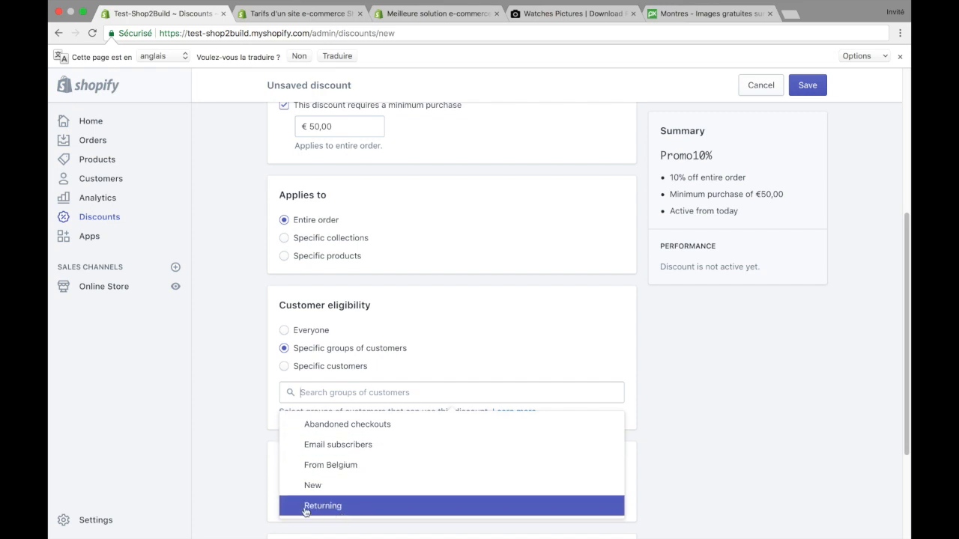
left_click(345, 381)
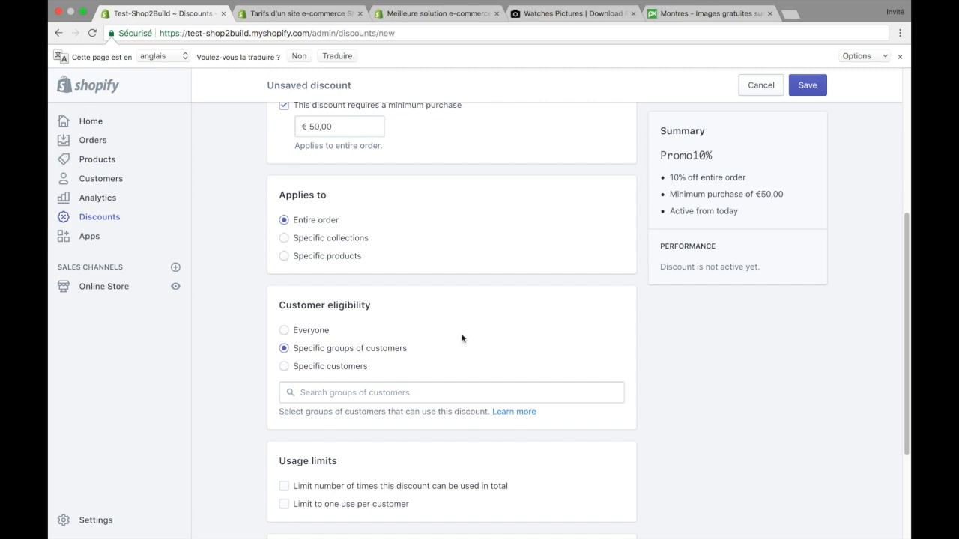
left_click(284, 331)
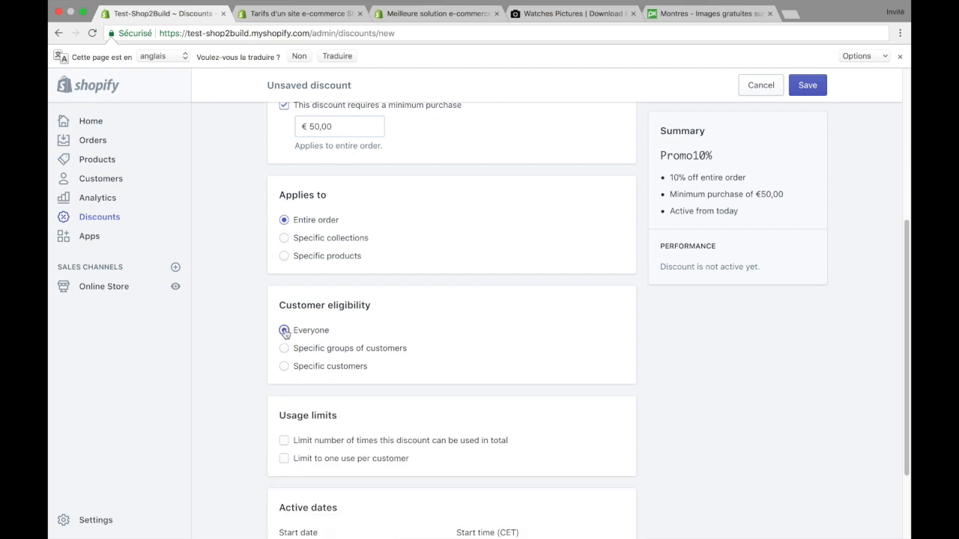
Step: Try limiting the total number of discount uses to 50, and remove this usage limit again
scroll(248, 356, "down", 3)
triple_click(301, 304)
left_click(281, 304)
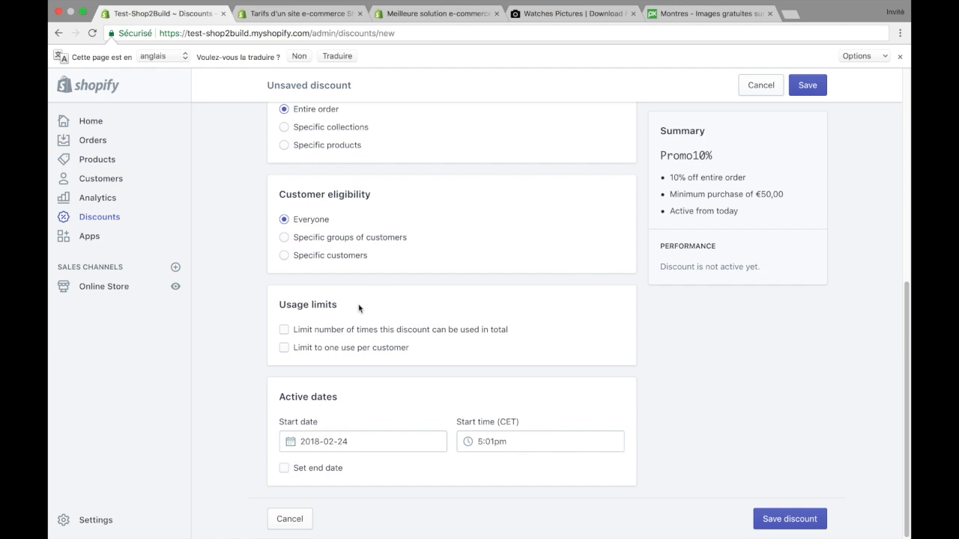
left_click(284, 332)
left_click(332, 354)
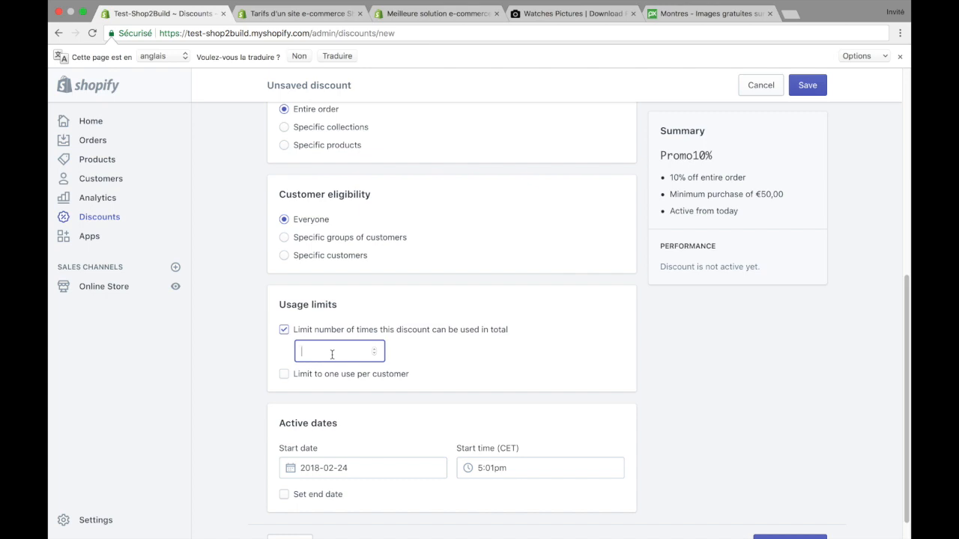
type("50")
key("BackSpace")
key("BackSpace")
left_click(283, 333)
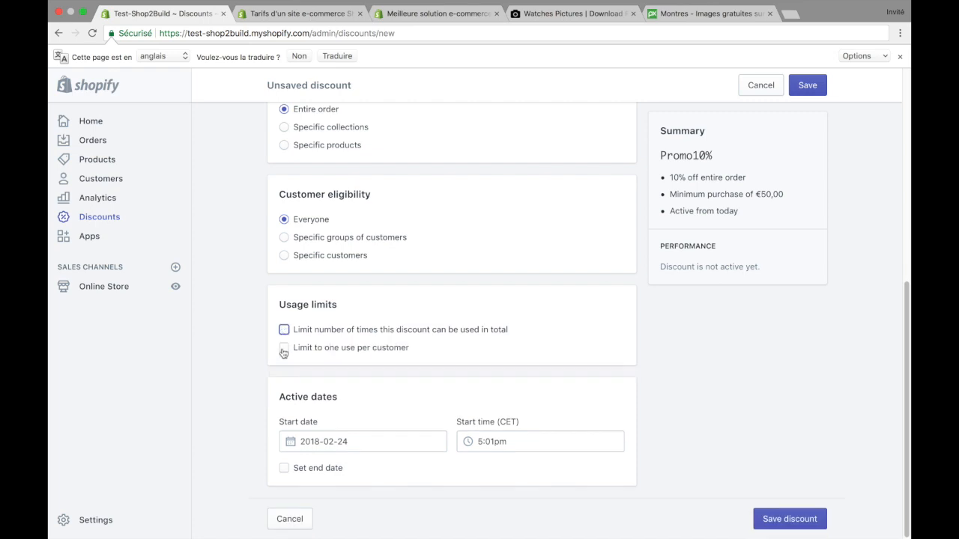
Step: Limit the discount to one use per customer
left_click(284, 350)
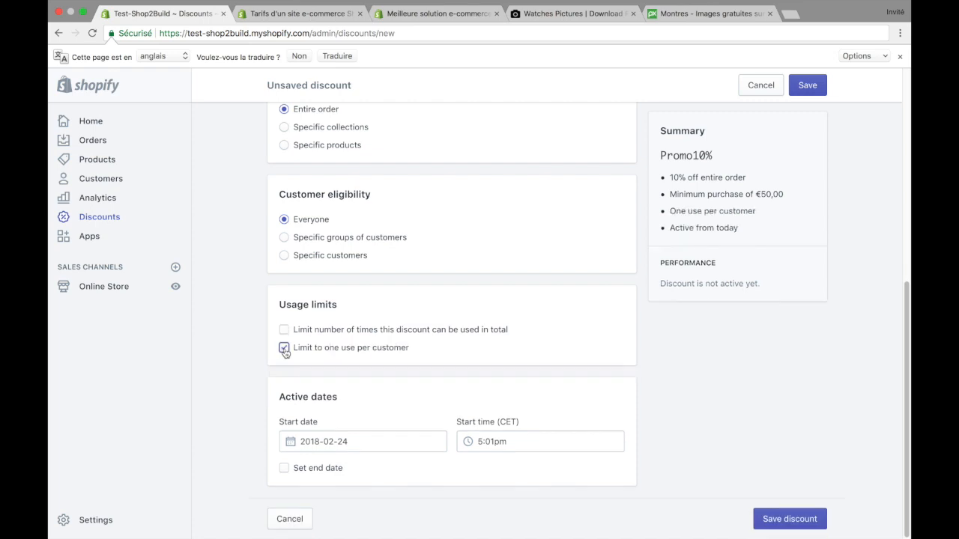
left_click(356, 349)
triple_click(356, 349)
left_click(356, 349)
left_click(283, 348)
left_click(283, 348)
Step: View the calendar for the discount's start date in the active dates section, and close it without changing the date
scroll(427, 344, "down", 1)
left_click_drag(277, 398, 357, 413)
left_click(376, 402)
left_click(291, 443)
left_click(221, 390)
left_click(288, 436)
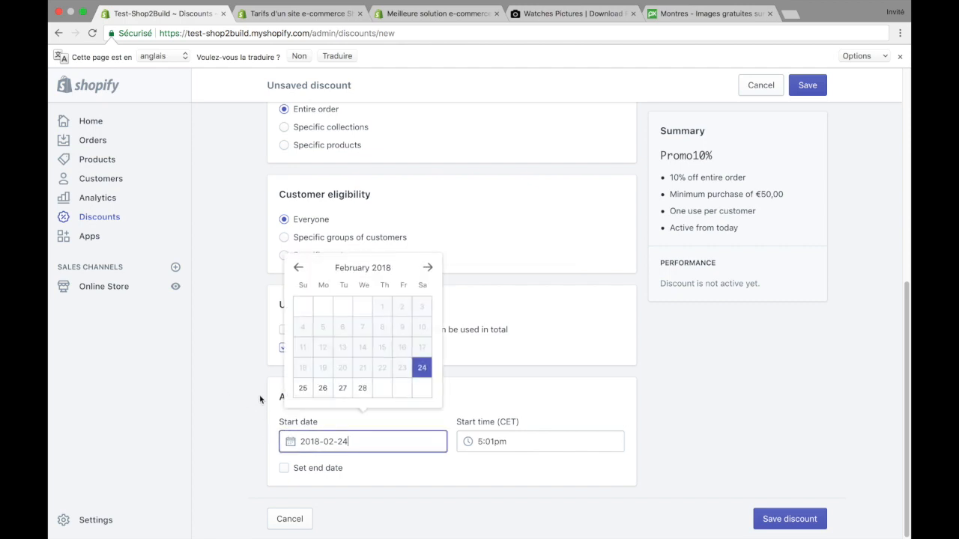
left_click(243, 434)
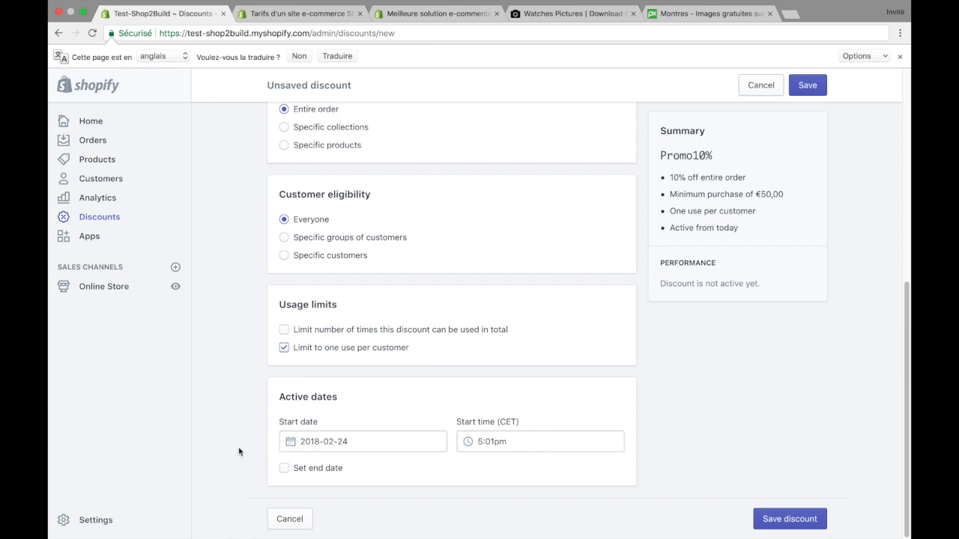
Step: Try adding an end date to the discount, browse its calendar to March 2018, and remove the end date again
left_click(284, 469)
scroll(285, 470, "down", 2)
left_click(291, 468)
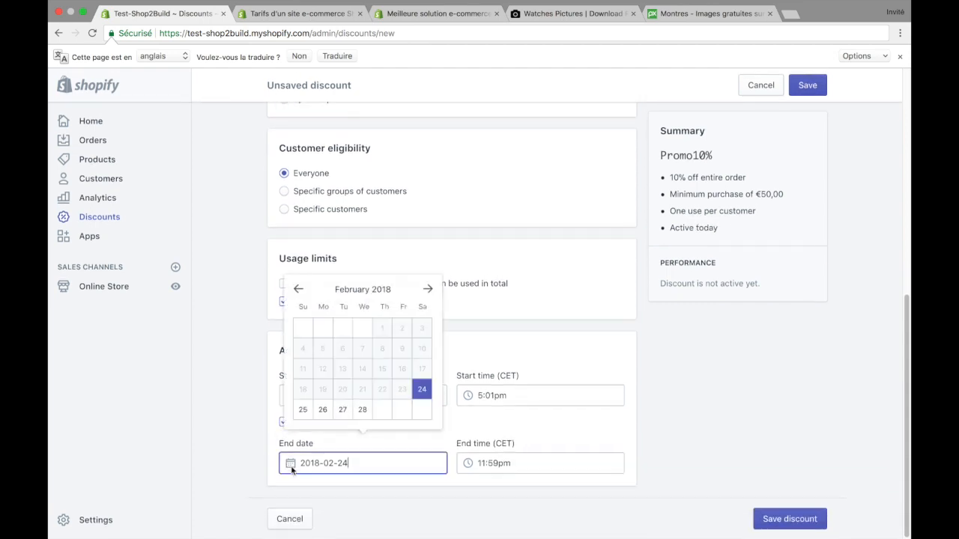
left_click(428, 290)
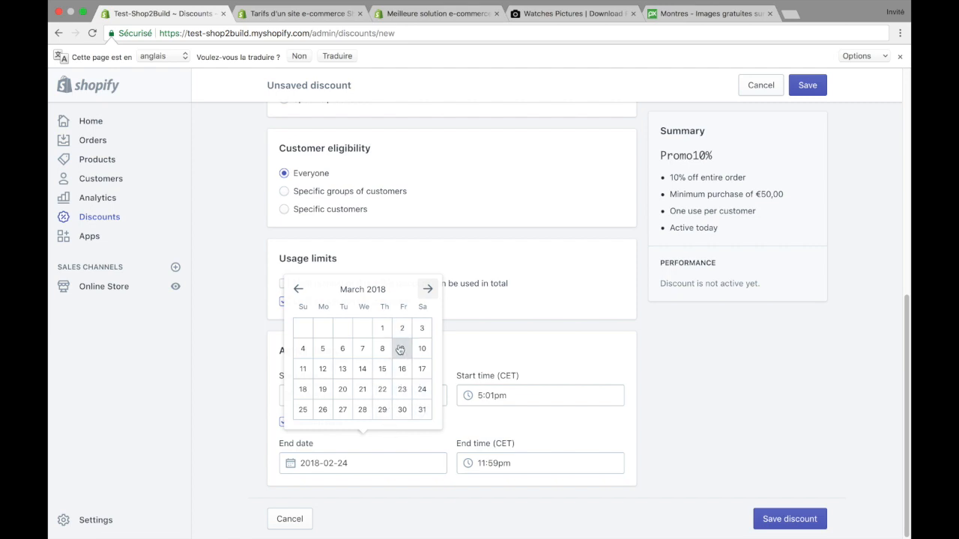
left_click(249, 368)
left_click(283, 422)
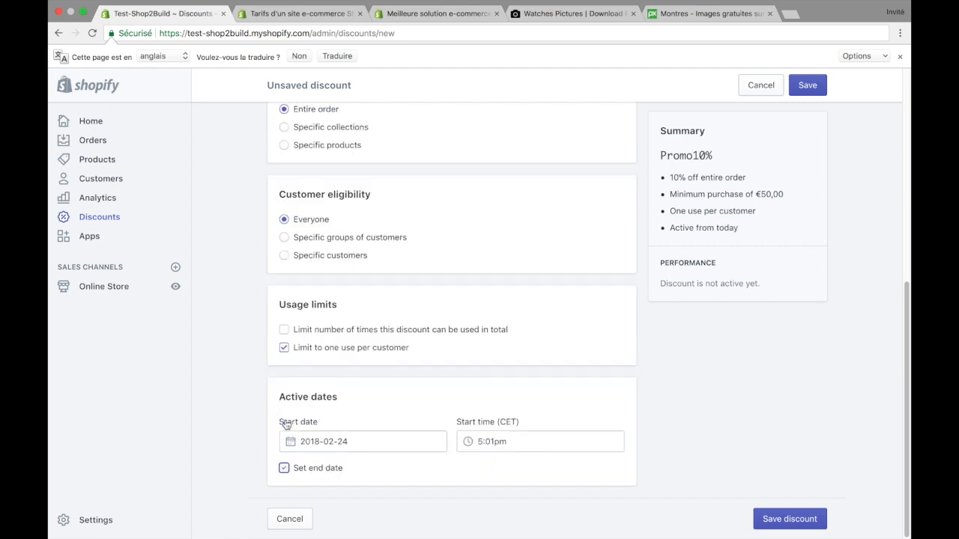
Step: Save the Promo10% discount and return to the list of discounts
scroll(297, 454, "up", 2)
scroll(297, 454, "up", 3)
scroll(297, 454, "down", 3)
scroll(297, 454, "down", 2)
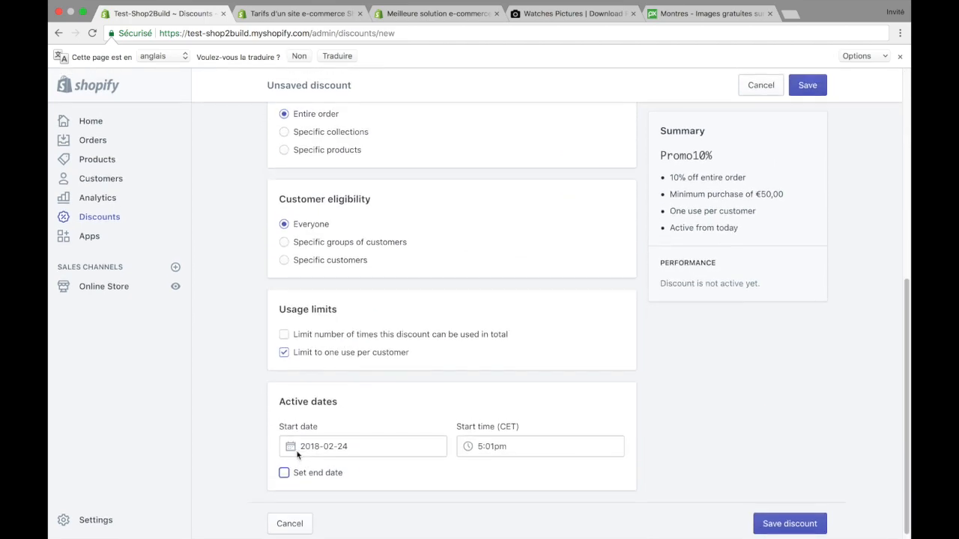
scroll(297, 454, "up", 5)
left_click(809, 92)
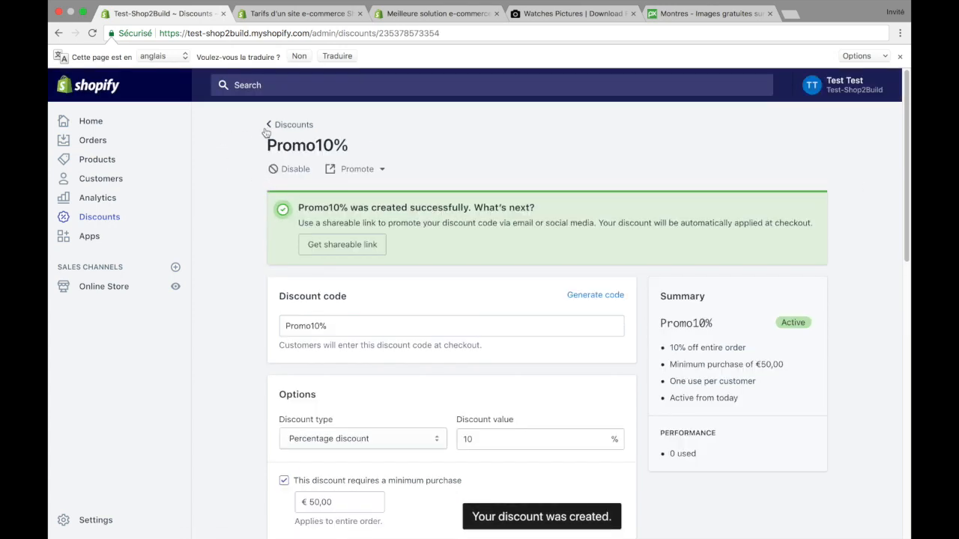
left_click(266, 129)
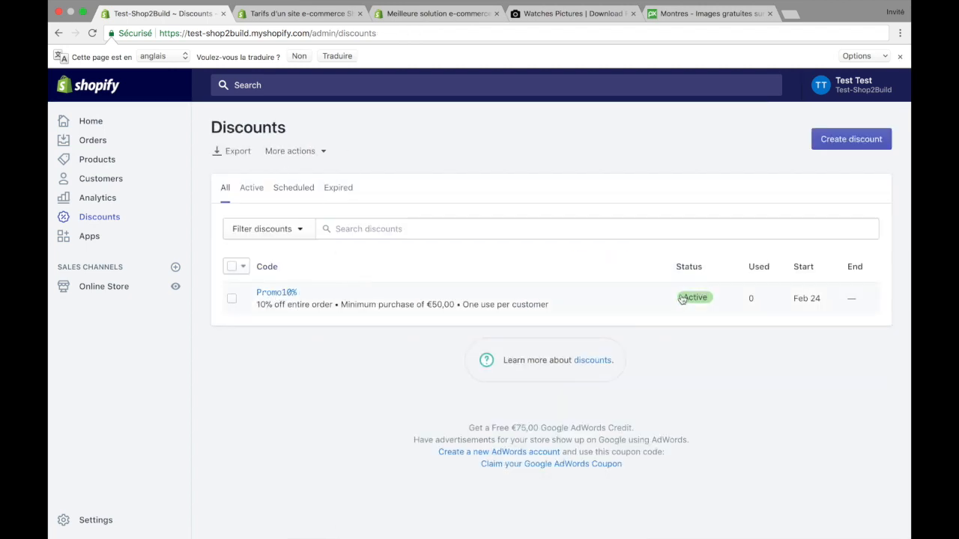
Step: Select the Promo10% discount in the list and disable it
left_click(232, 298)
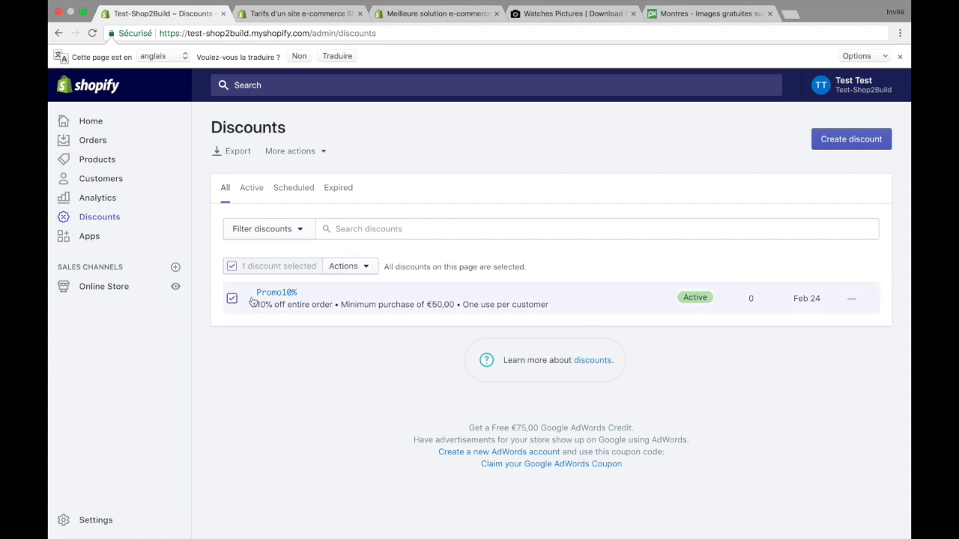
left_click(234, 299)
left_click(235, 300)
left_click(377, 273)
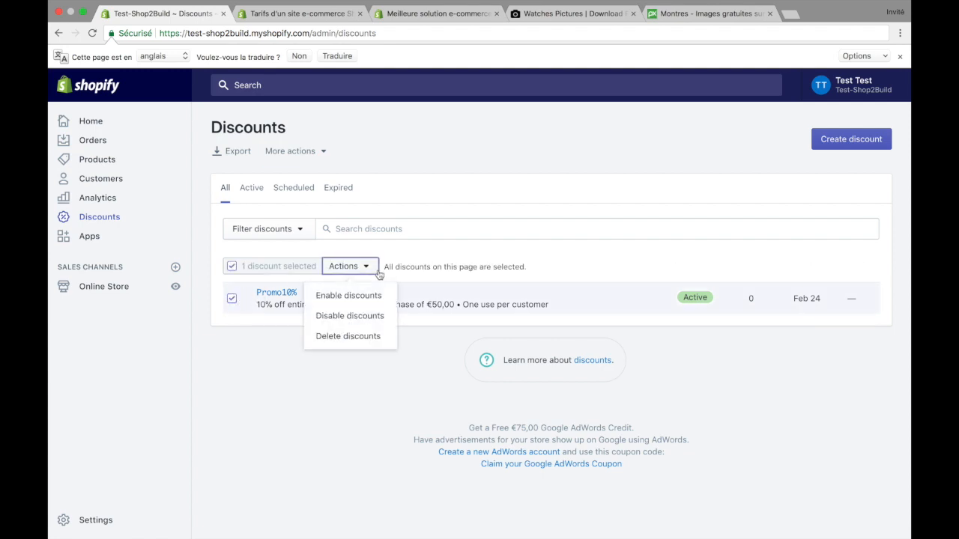
left_click(377, 317)
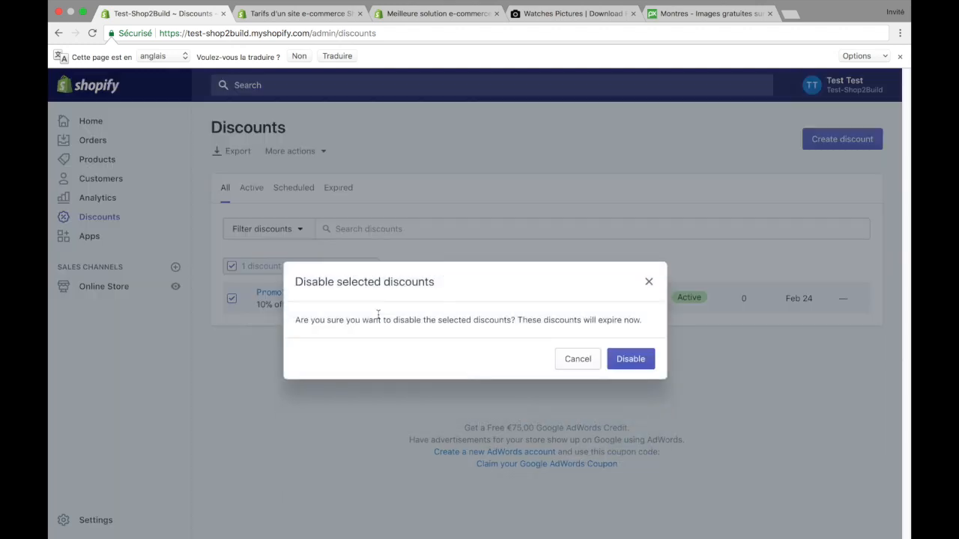
left_click(634, 359)
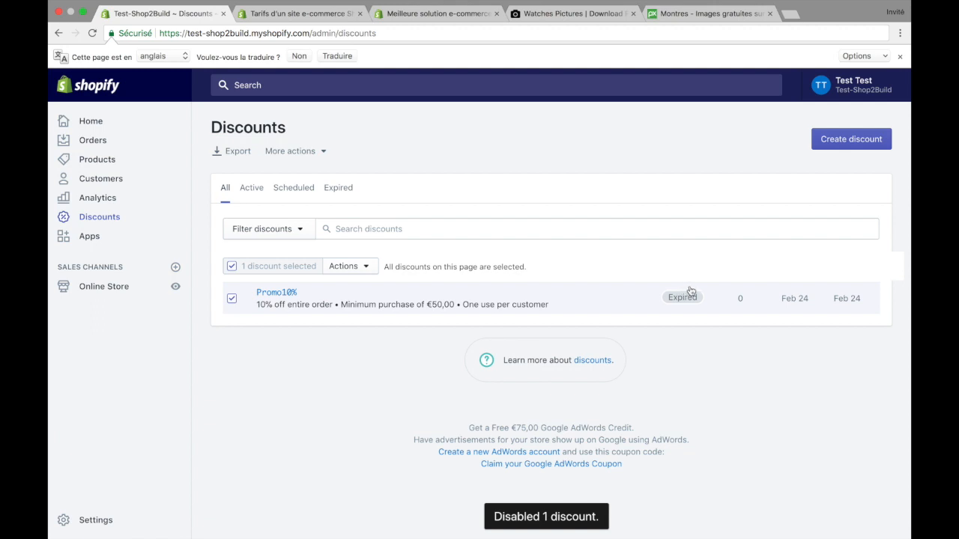
Step: Enable the selected Promo10% discount again and clear its selection in the list
left_click(364, 268)
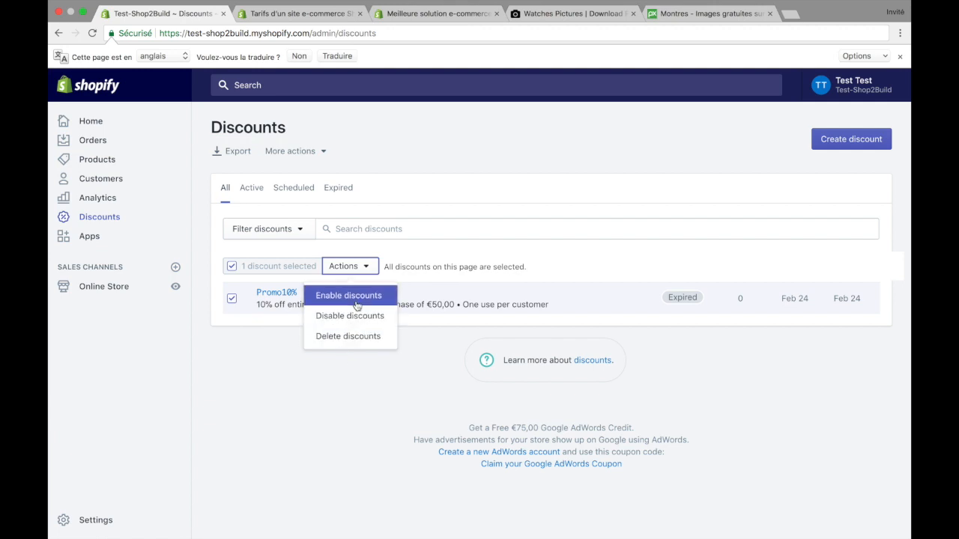
left_click(356, 296)
left_click(629, 367)
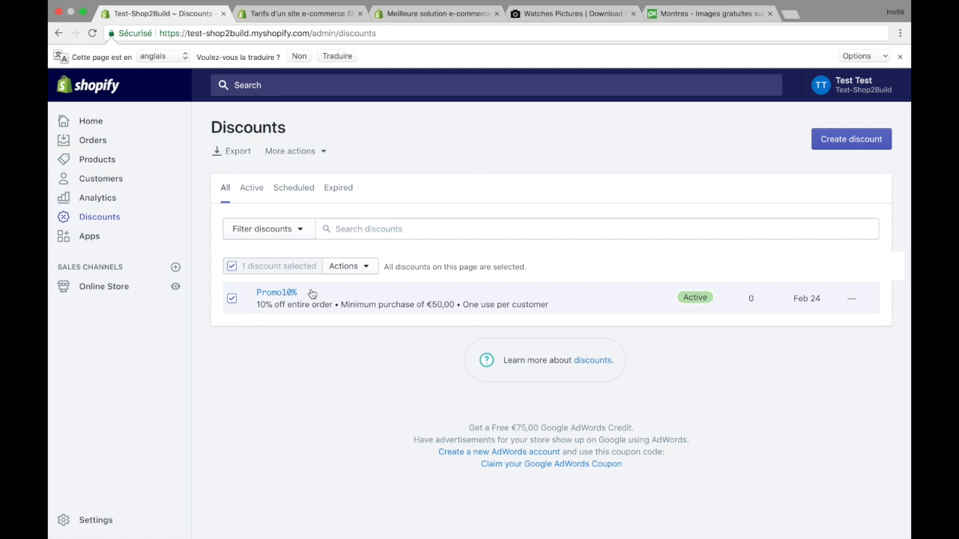
left_click_drag(312, 293, 250, 297)
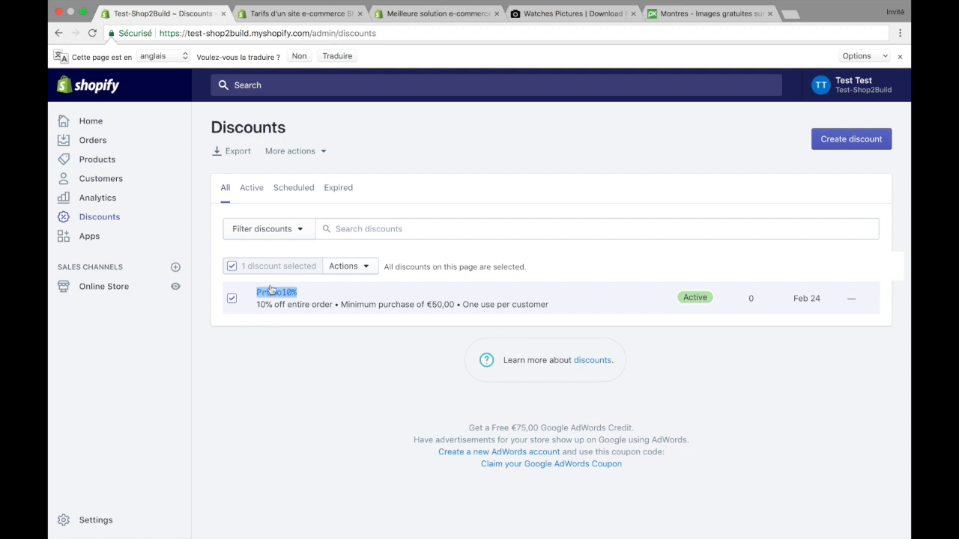
left_click(288, 336)
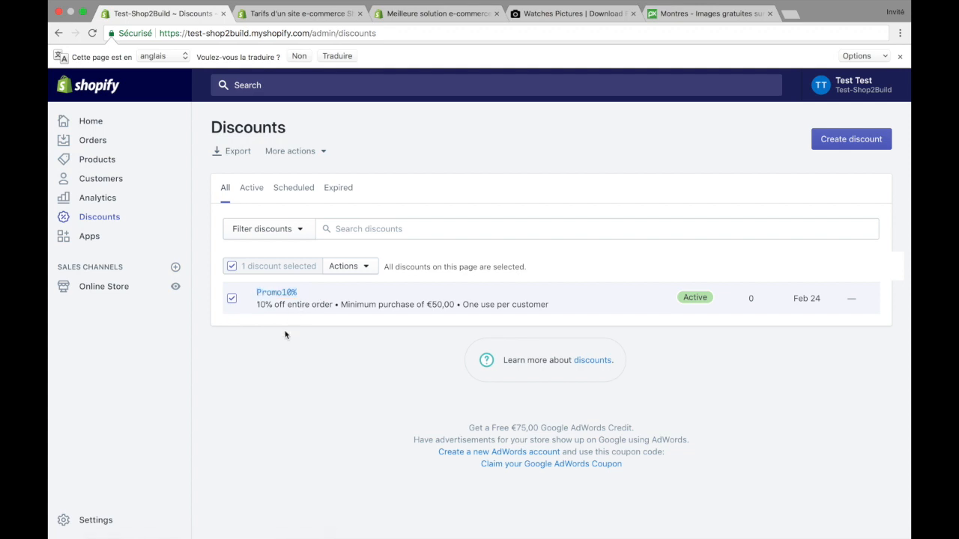
left_click(232, 268)
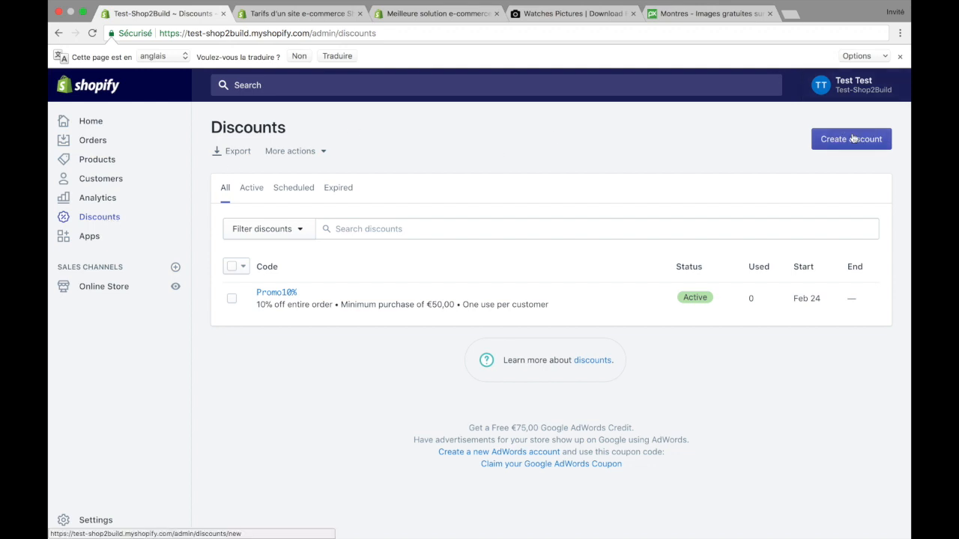
Step: Go to the store's Apps page and look through the list of installed apps
left_click(86, 238)
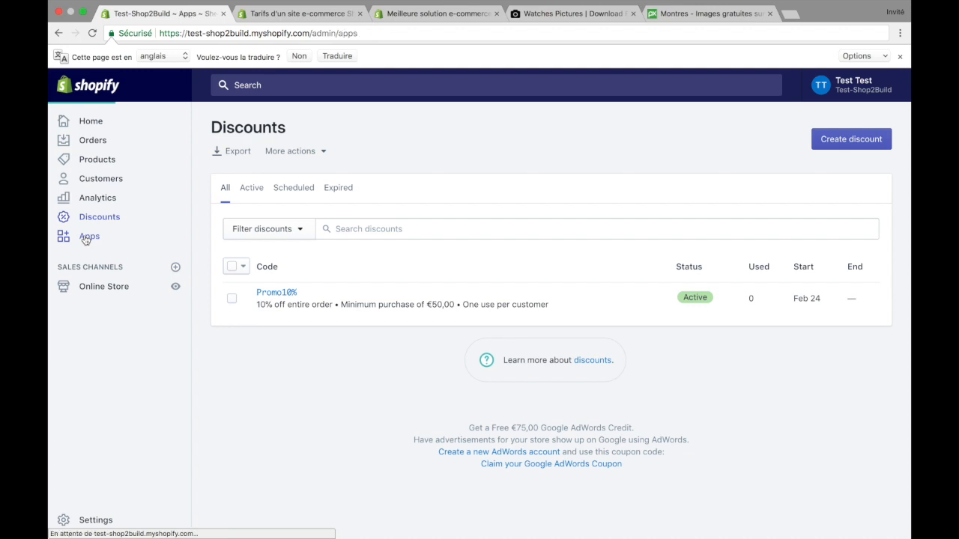
scroll(216, 253, "down", 3)
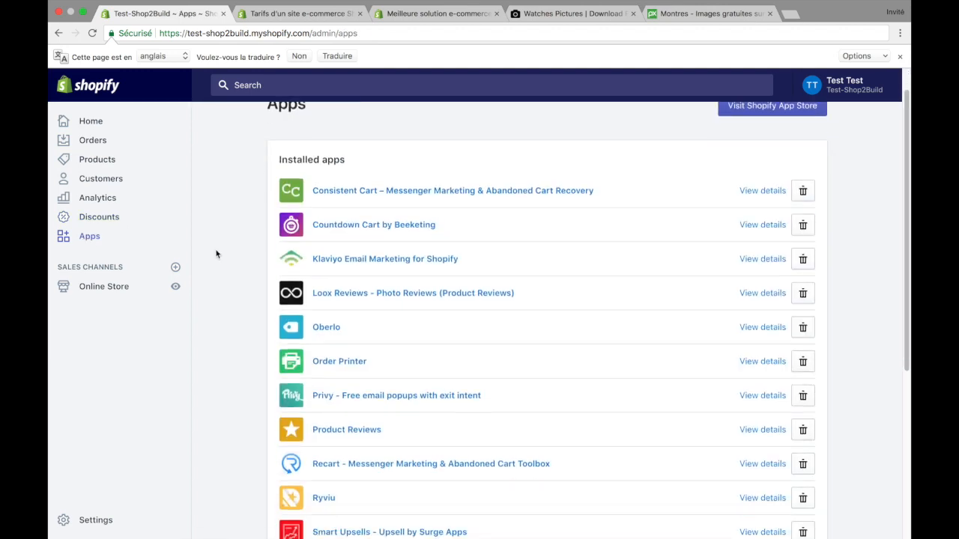
scroll(216, 254, "down", 1)
scroll(216, 253, "up", 2)
scroll(216, 254, "down", 2)
scroll(236, 219, "up", 3)
scroll(236, 220, "down", 3)
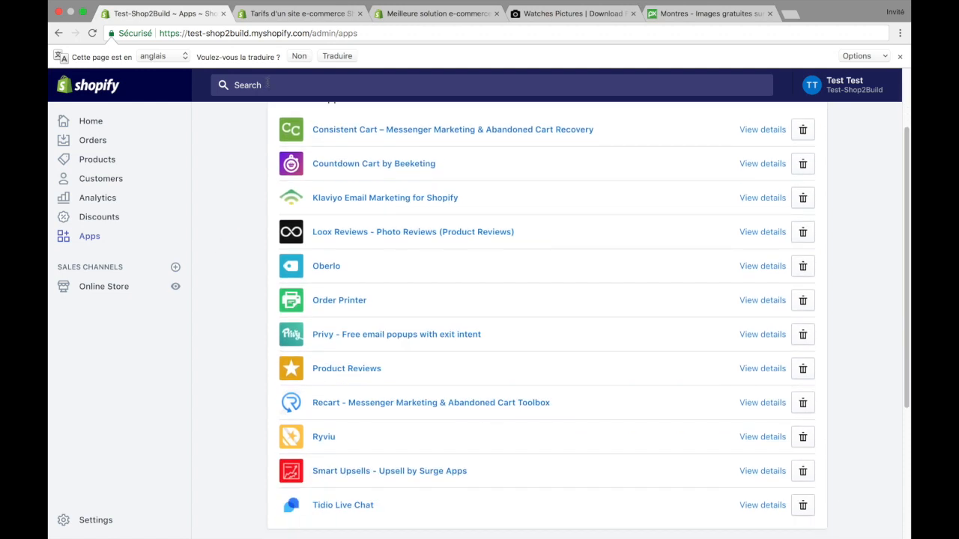
scroll(222, 338, "up", 3)
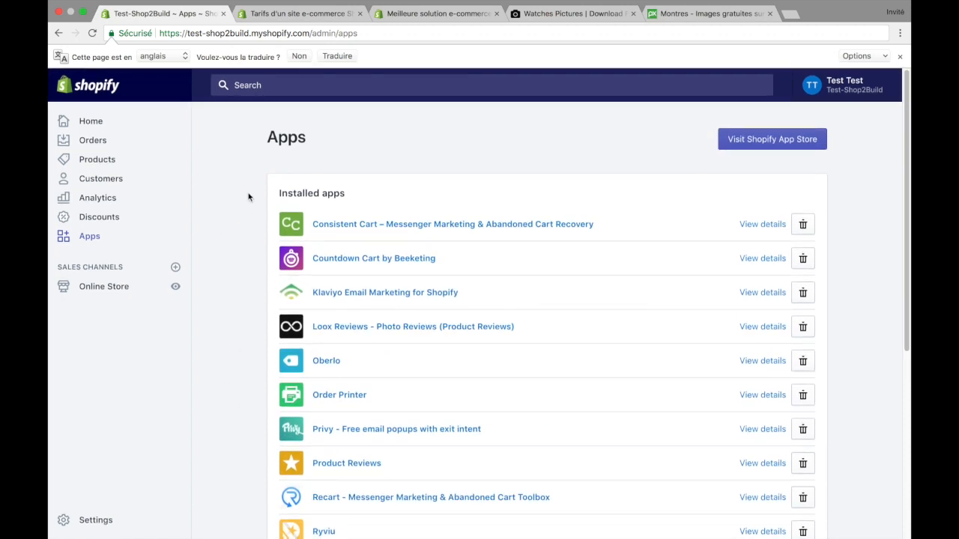
scroll(235, 298, "down", 5)
scroll(233, 298, "up", 5)
scroll(627, 225, "down", 3)
scroll(627, 225, "up", 2)
scroll(442, 233, "down", 4)
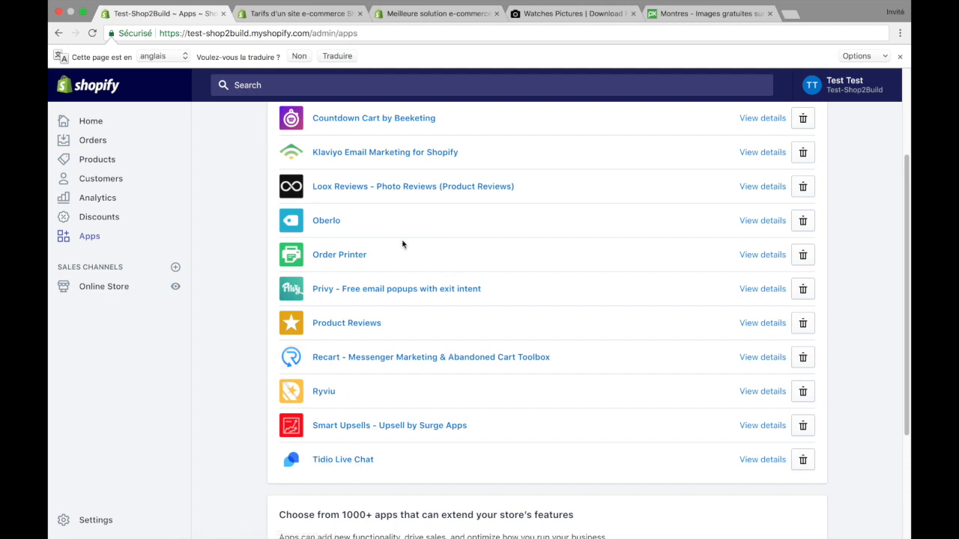
scroll(401, 238, "up", 4)
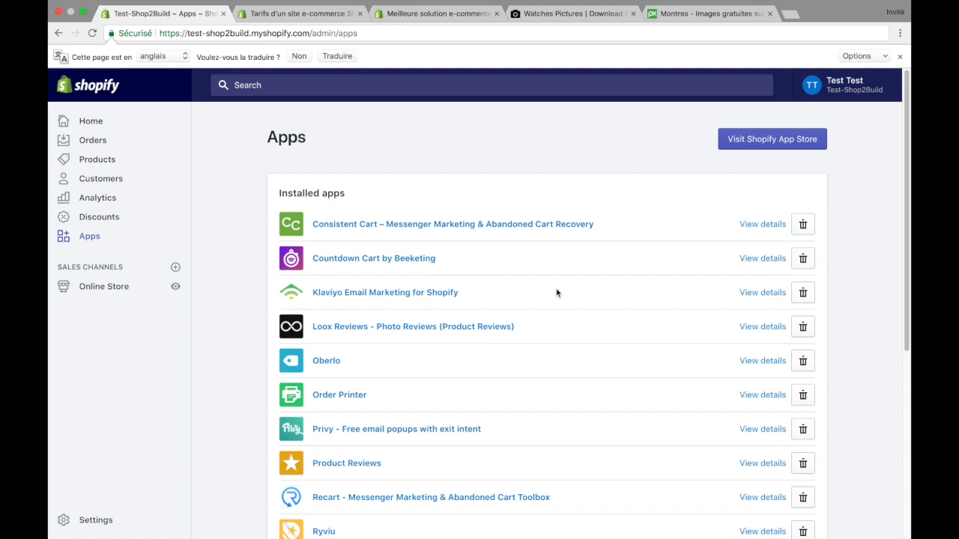
Step: Highlight the Order Printer and Privy app names in turn in the installed apps list, clearing each selection
scroll(556, 293, "down", 1)
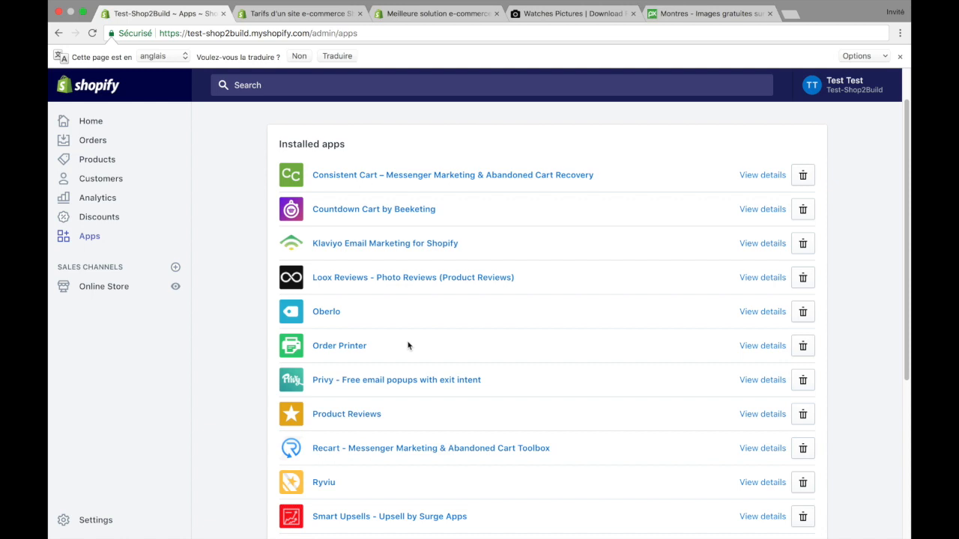
left_click_drag(385, 347, 307, 339)
left_click(433, 348)
left_click_drag(375, 353, 311, 350)
left_click(417, 347)
left_click_drag(487, 380, 282, 367)
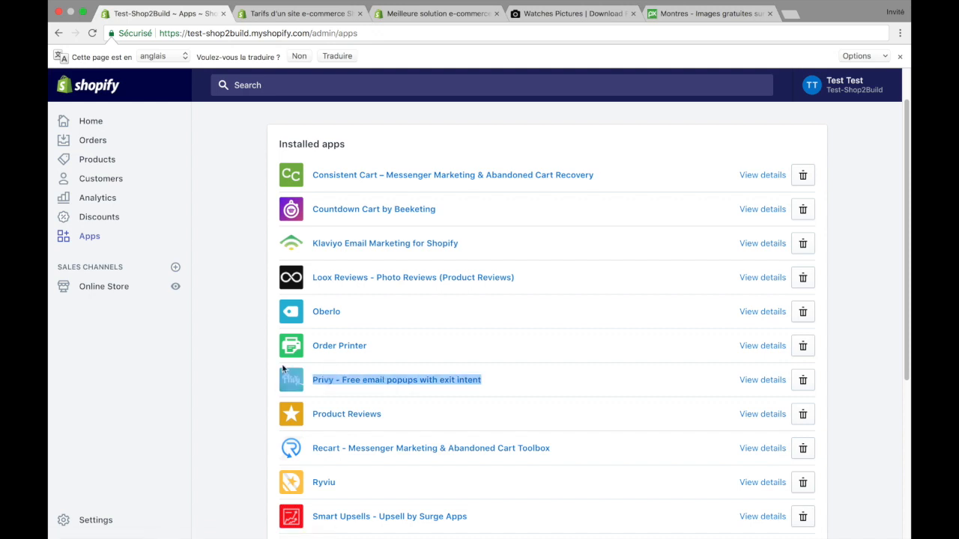
left_click(531, 383)
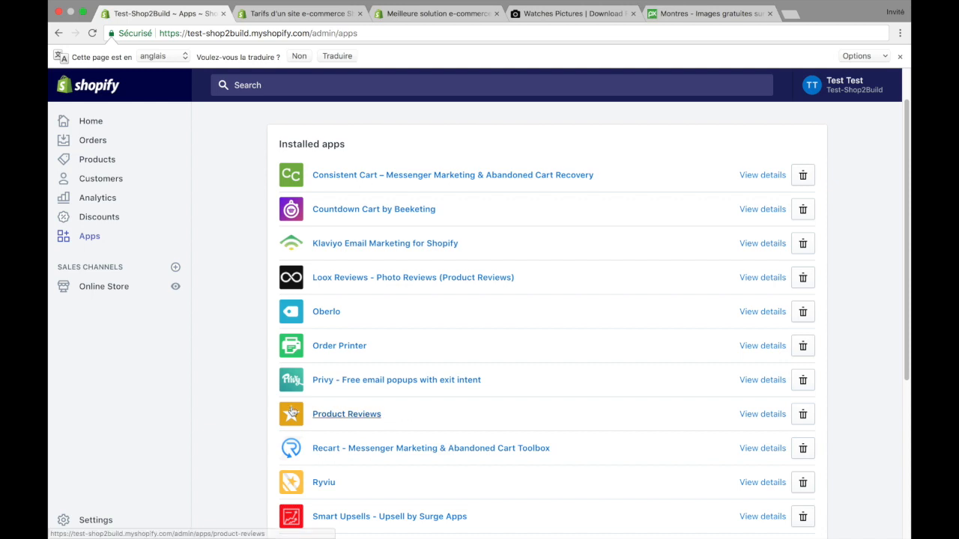
Step: Review the remaining installed apps from Product Reviews down to Tidio Live Chat and return to the start of the list
scroll(239, 427, "down", 1)
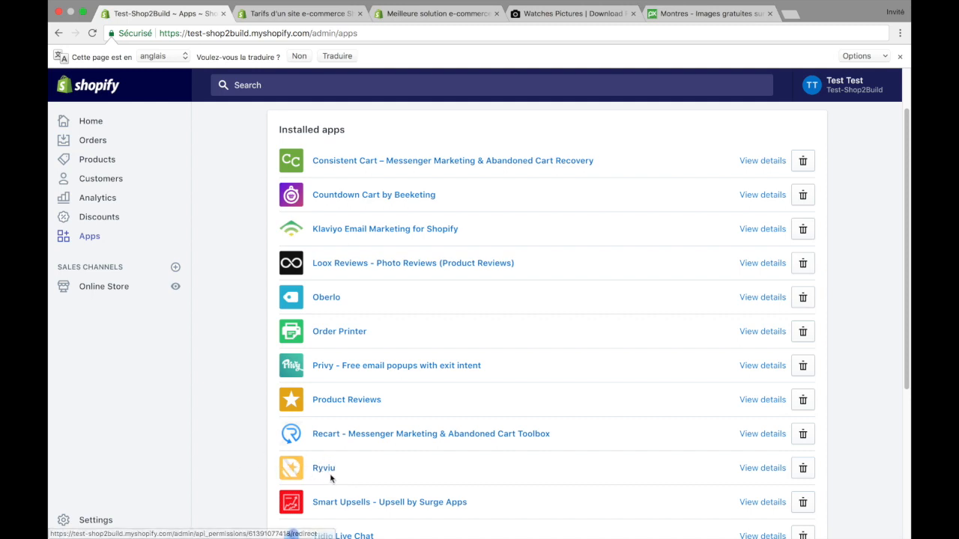
scroll(227, 465, "down", 1)
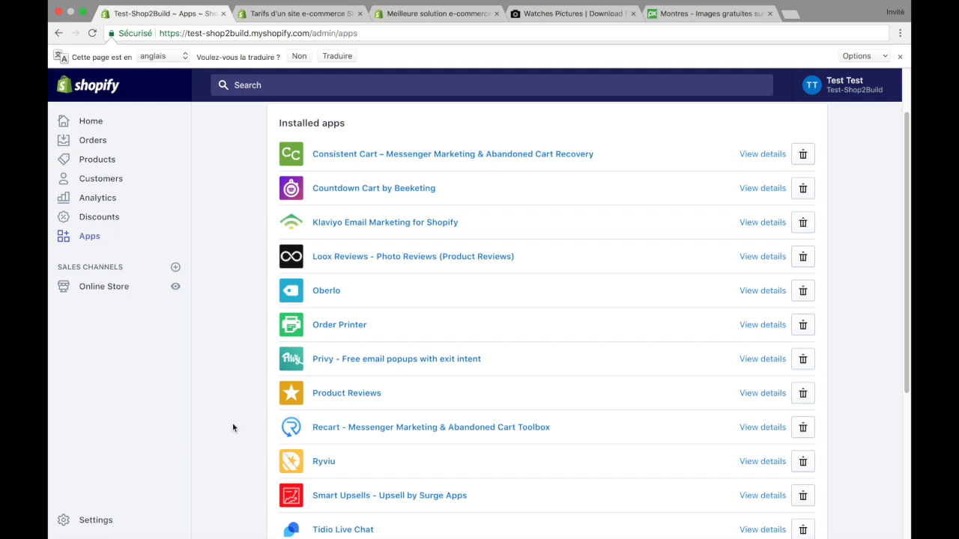
scroll(231, 423, "down", 2)
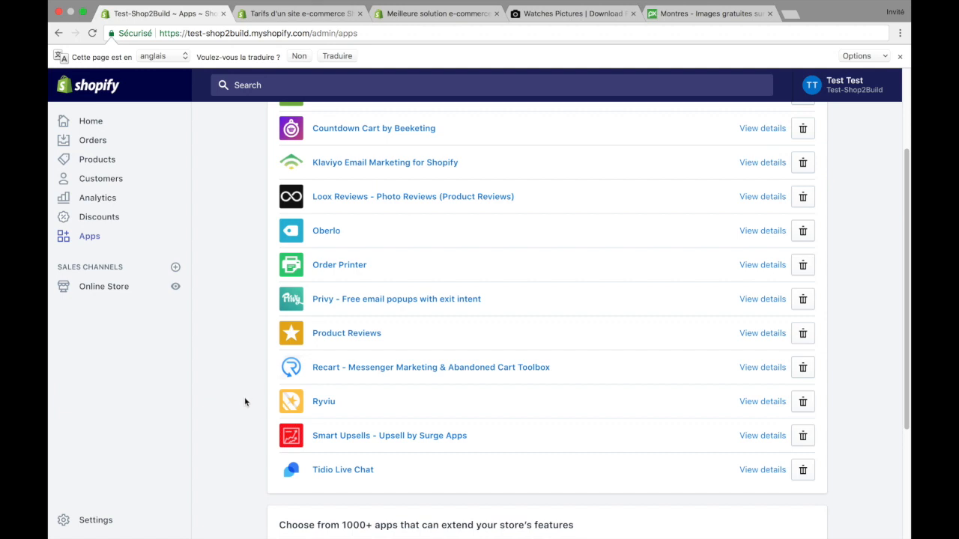
scroll(249, 403, "down", 1)
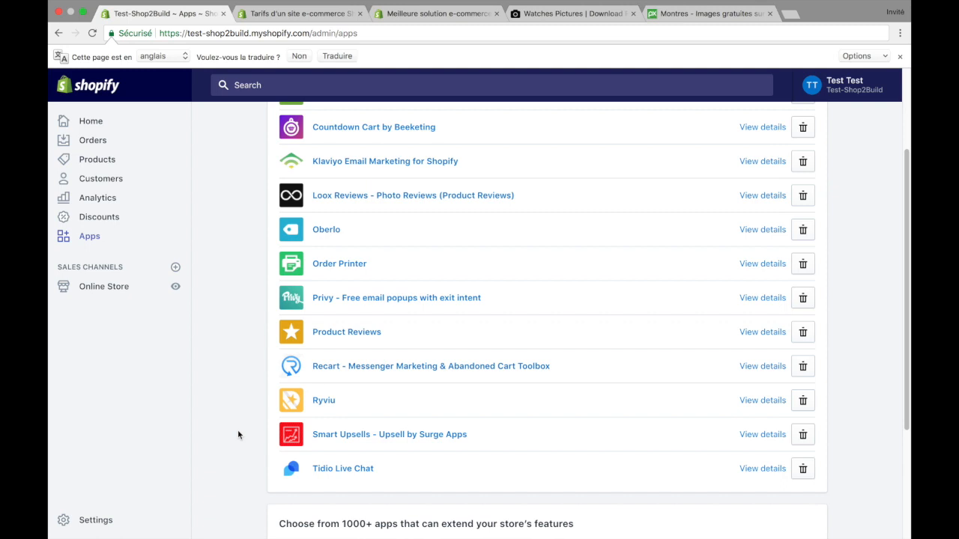
scroll(237, 435, "down", 1)
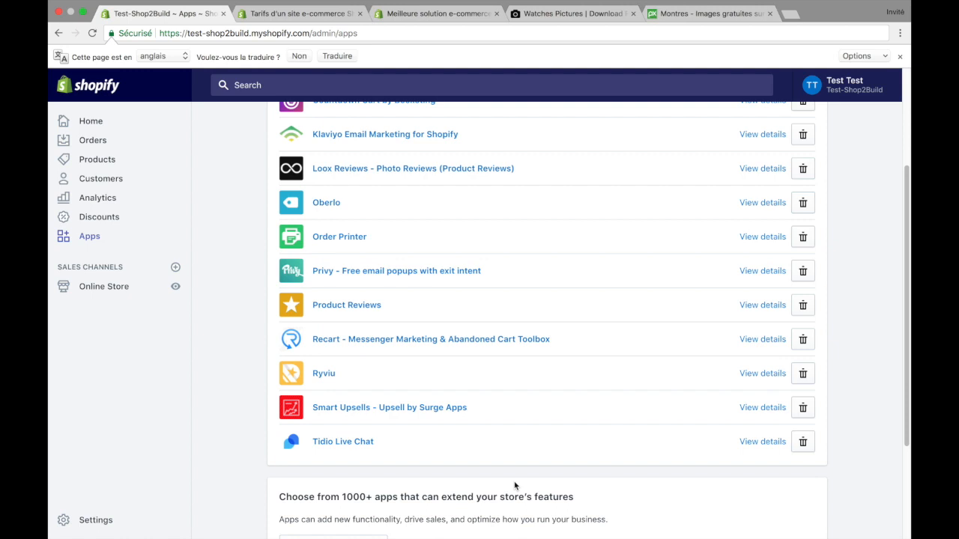
scroll(514, 485, "up", 5)
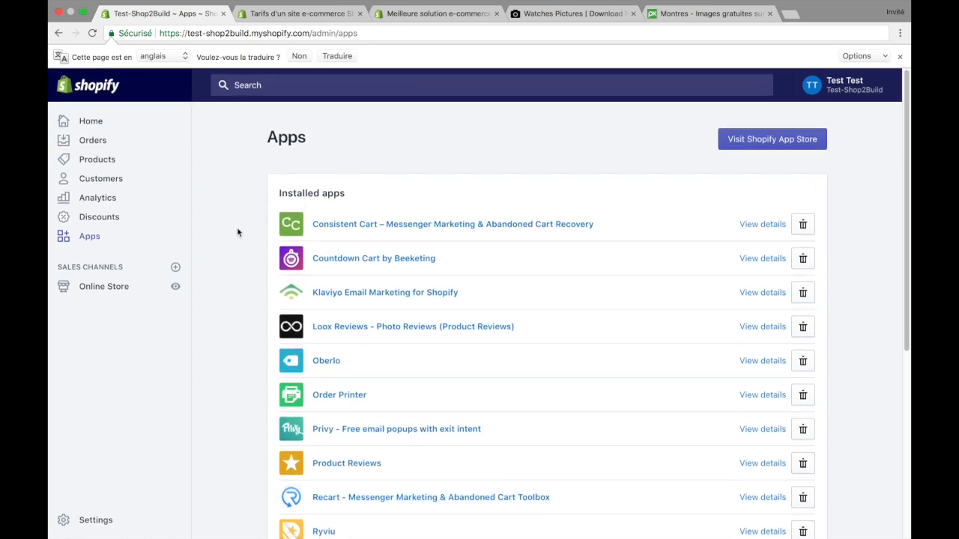
scroll(235, 255, "down", 1)
scroll(235, 274, "up", 1)
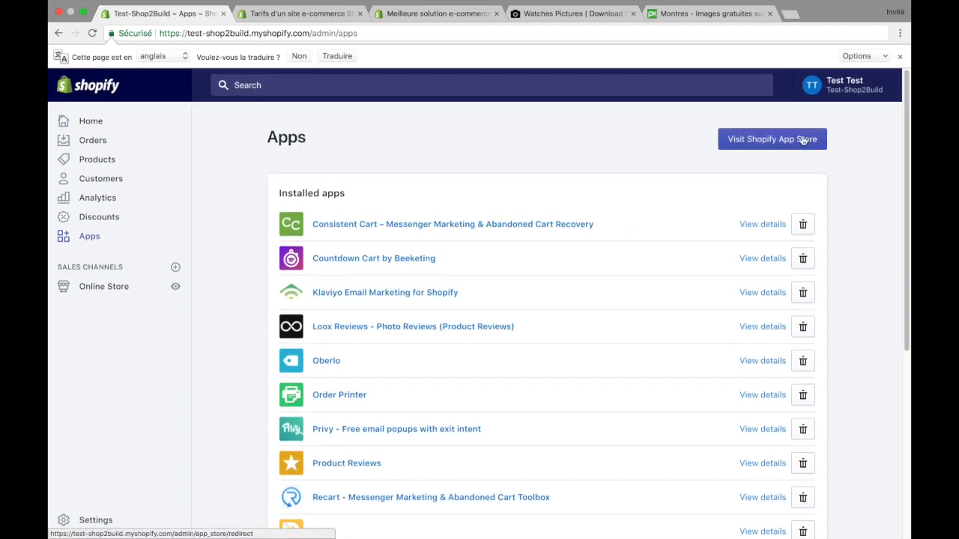
Step: Visit the Shopify App Store, browse its recommended and new app sections, and return to the store's Apps page
left_click(823, 139)
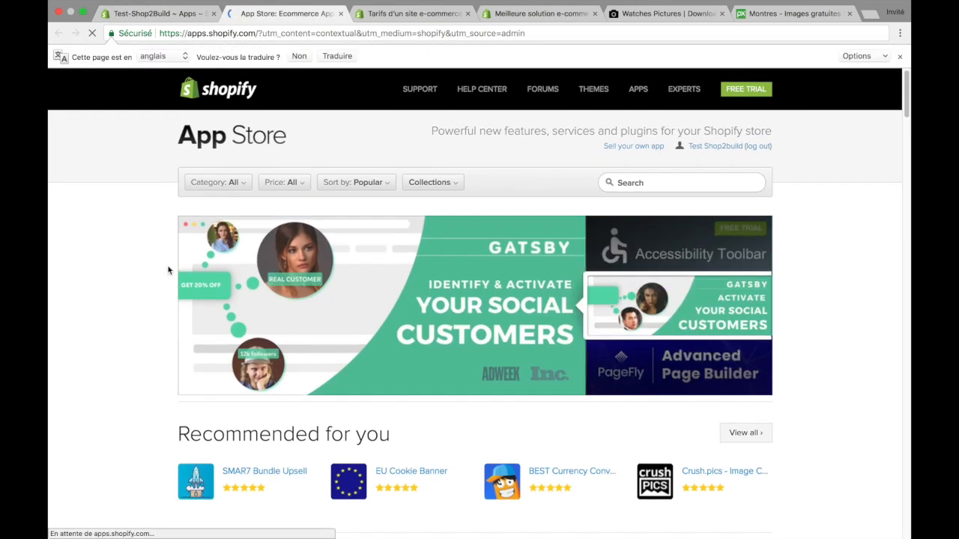
scroll(168, 270, "down", 2)
scroll(167, 271, "down", 10)
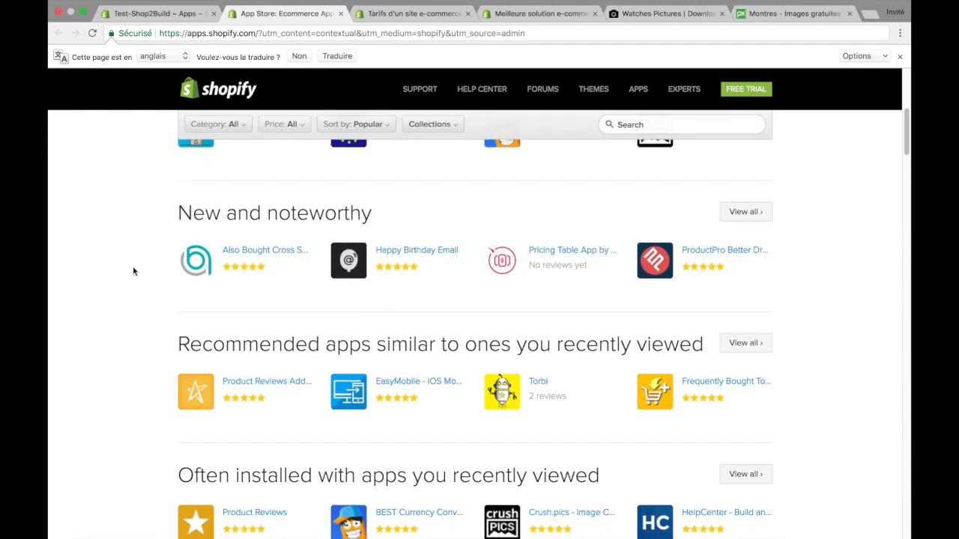
scroll(133, 272, "up", 12)
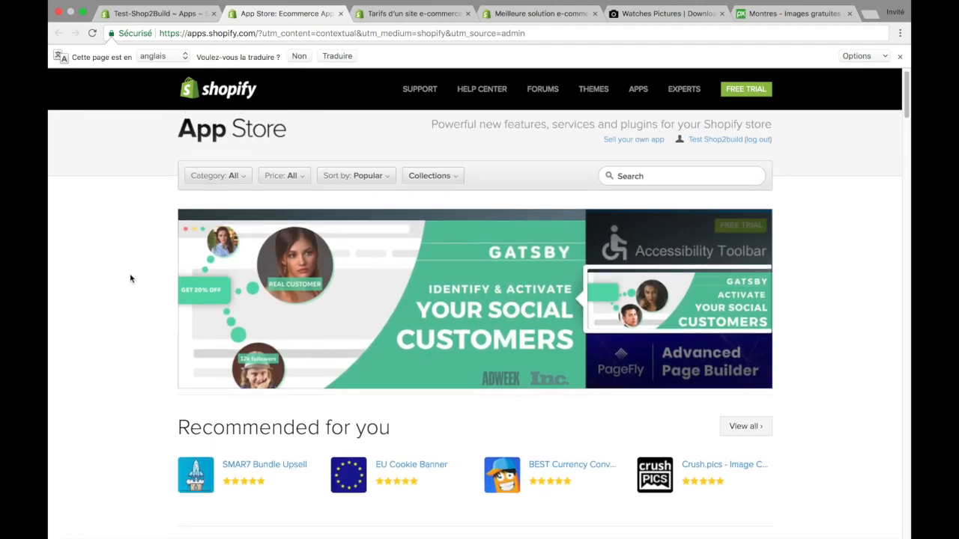
scroll(129, 275, "down", 4)
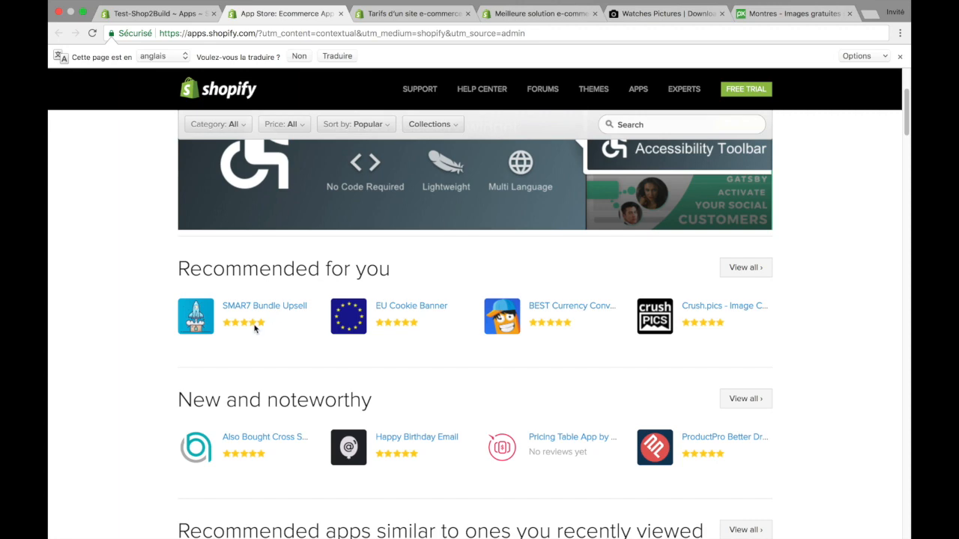
scroll(134, 374, "down", 7)
scroll(134, 374, "up", 5)
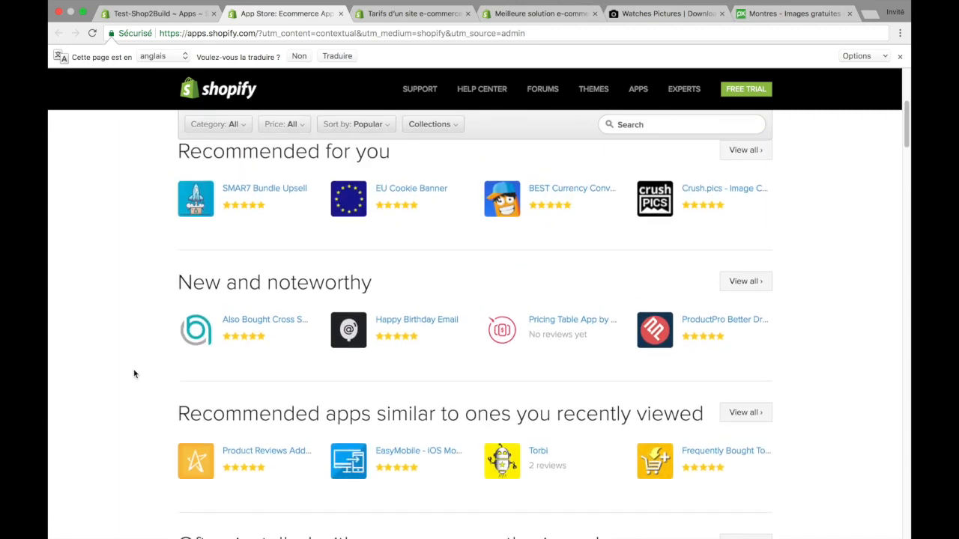
scroll(135, 373, "down", 4)
scroll(134, 373, "up", 4)
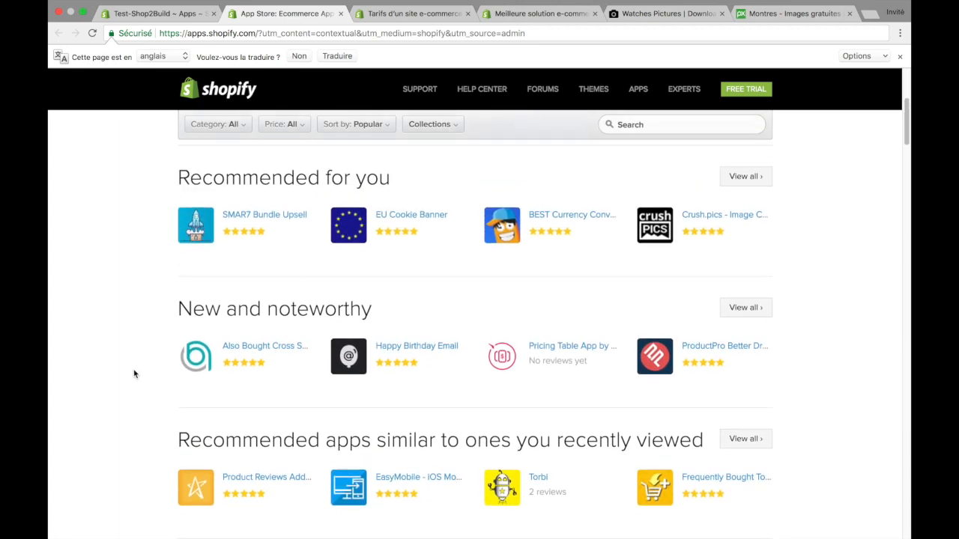
scroll(134, 374, "up", 5)
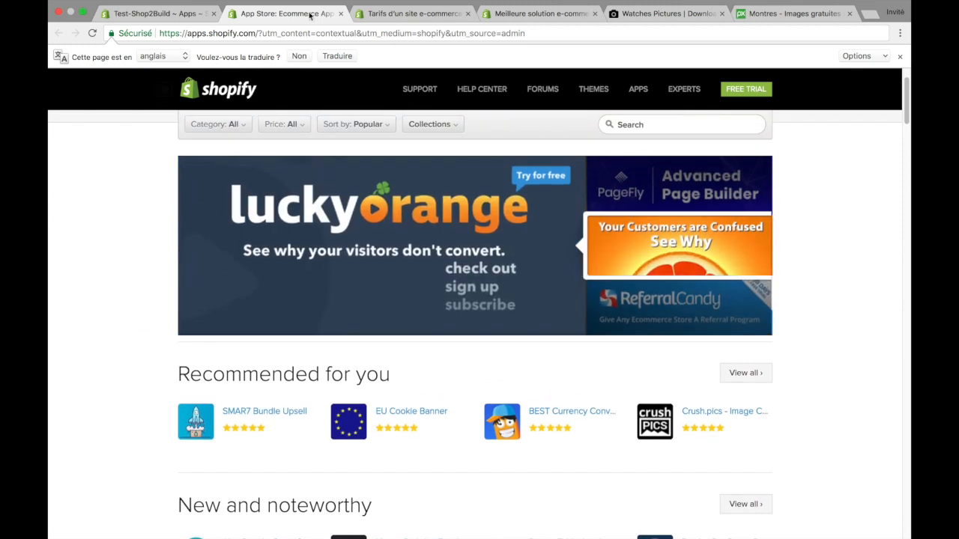
left_click(188, 15)
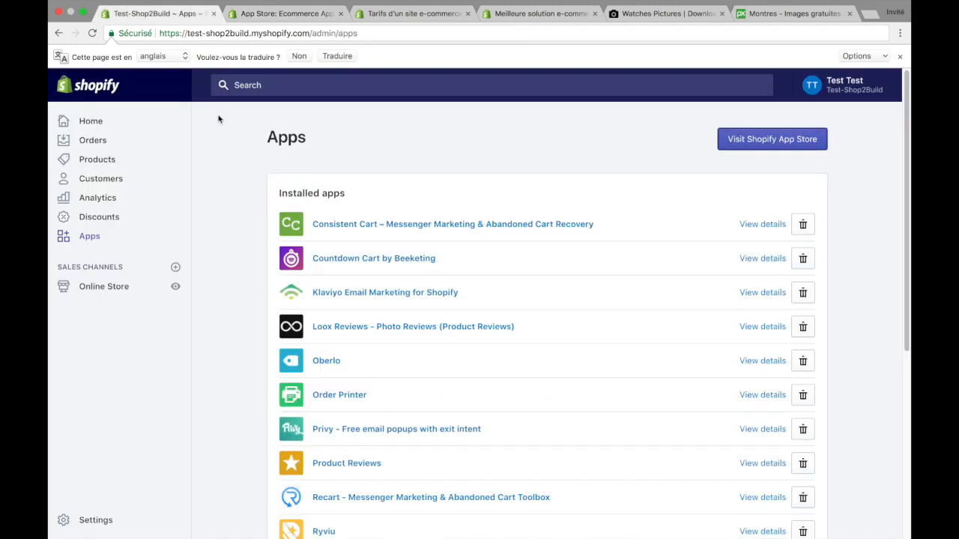